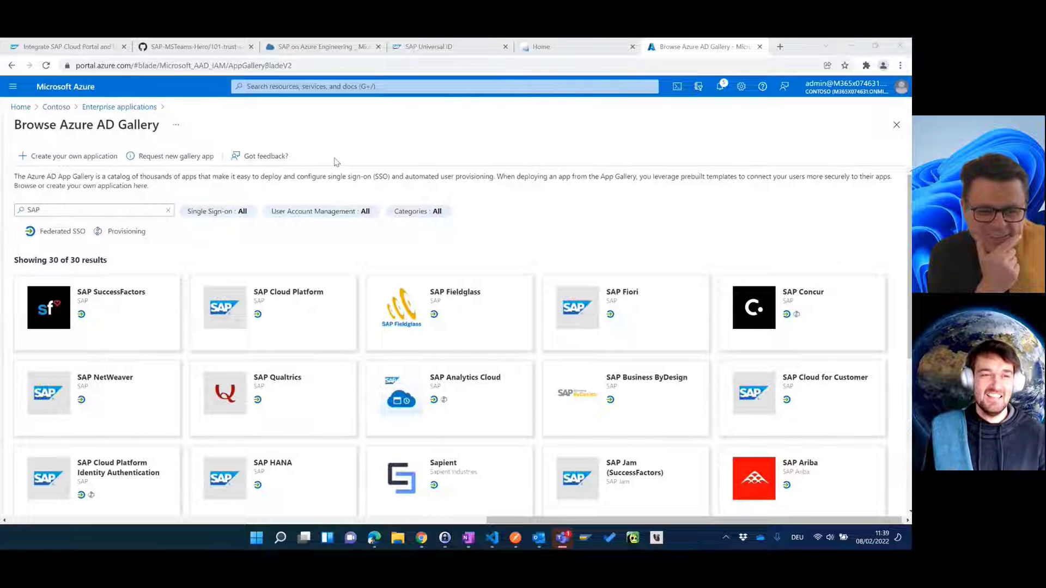
Step: Switch to the SAP blog post on integrating SAP Cloud Portal into Microsoft Teams
{"action": "left_click", "coordinate": [65, 48]}
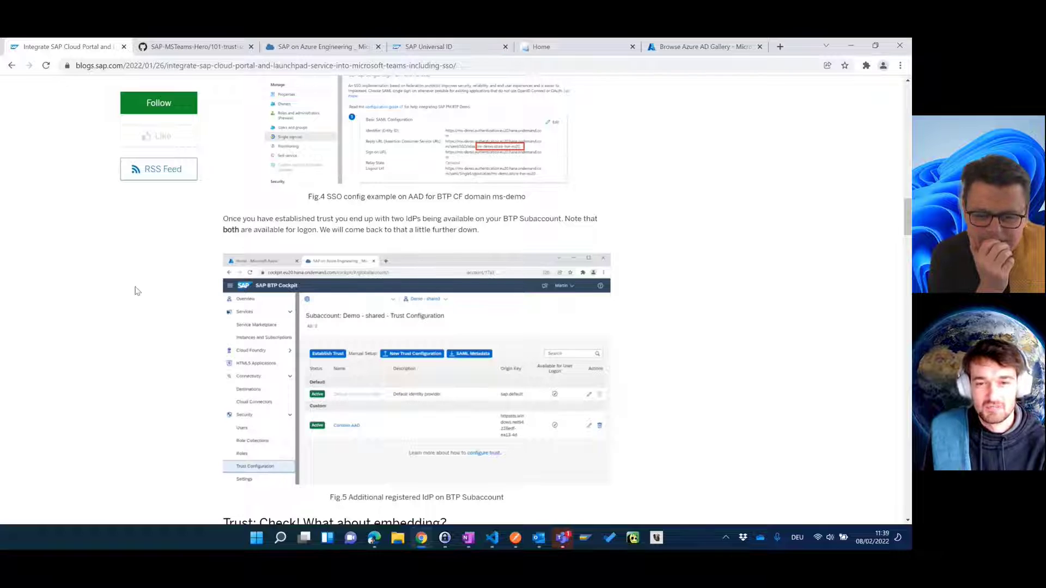
Step: Scroll the blog to 'Trust: Check! What about embedding?' and switch to the private launchpad window
{"action": "scroll", "coordinate": [133, 277], "scroll_direction": "down", "scroll_amount": 1}
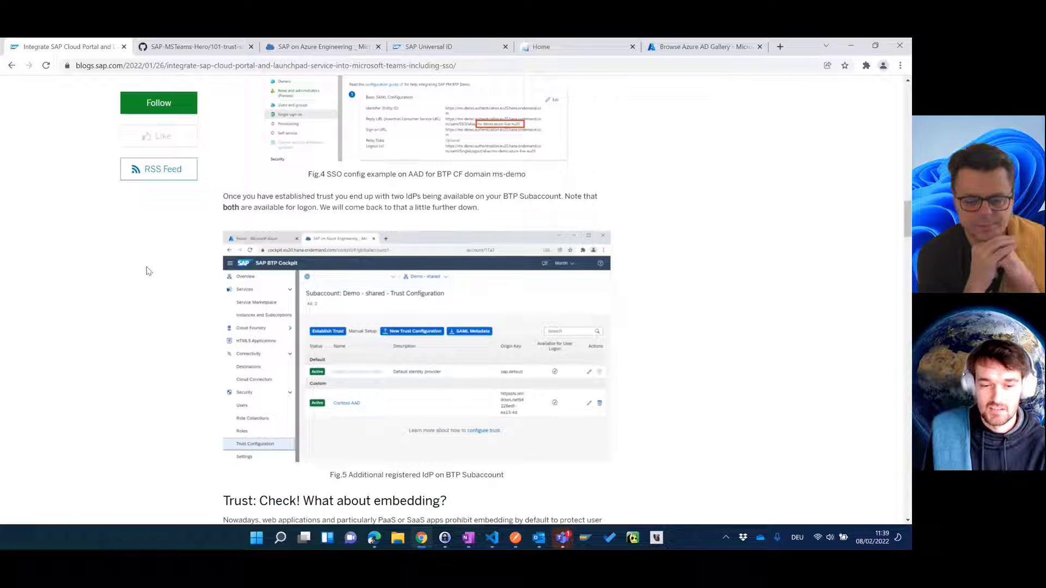
{"action": "scroll", "coordinate": [146, 271], "scroll_direction": "down", "scroll_amount": 1}
{"action": "scroll", "coordinate": [146, 271], "scroll_direction": "down", "scroll_amount": 3}
{"action": "left_click_drag", "start_coordinate": [222, 301], "coordinate": [298, 301]}
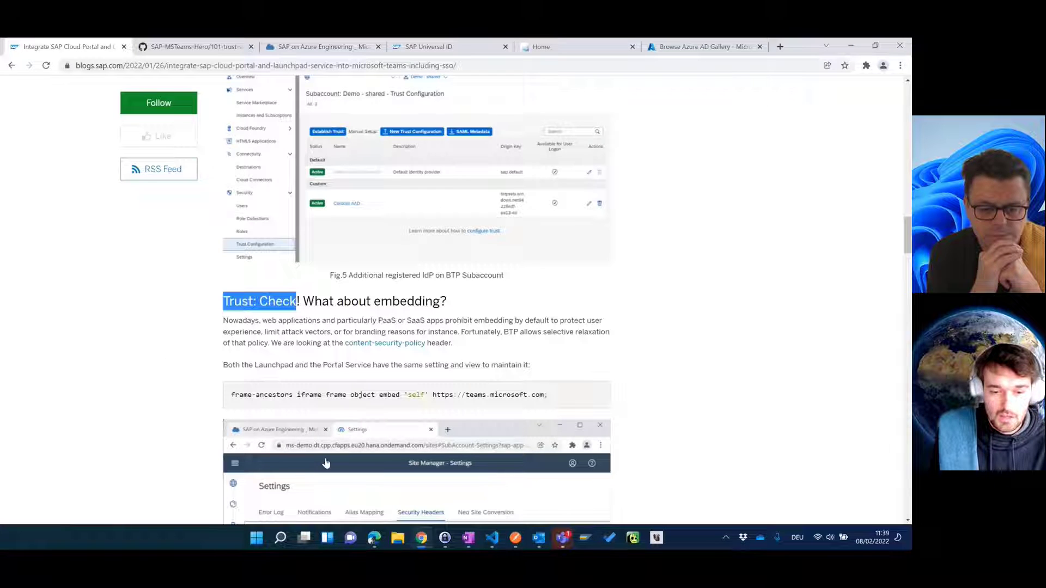
{"action": "left_click", "coordinate": [374, 538]}
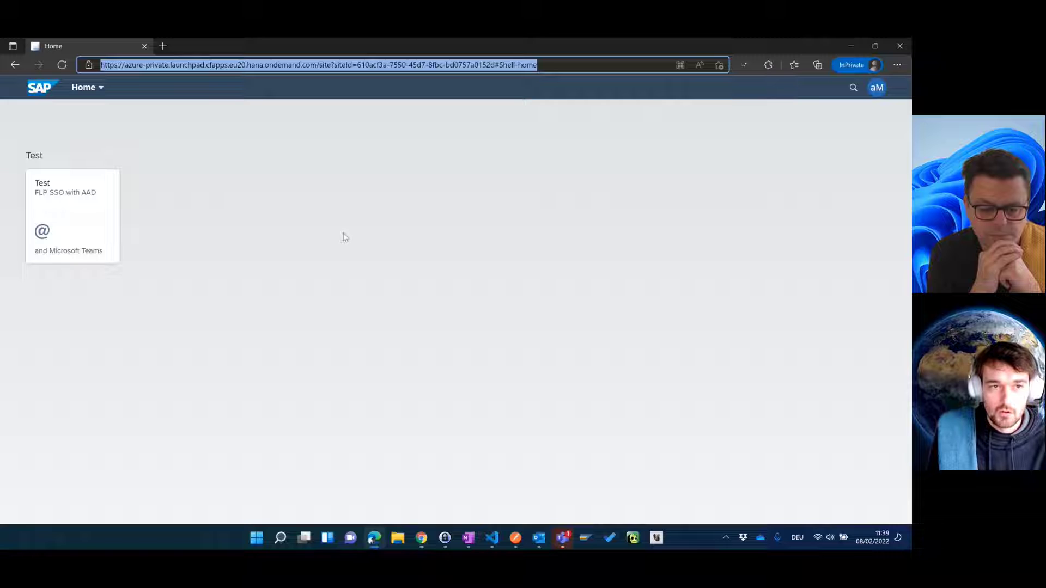
Step: Load Microsoft Teams web by entering 'teams' in a new private tab
{"action": "left_click", "coordinate": [163, 46]}
{"action": "type", "text": "teams.microsoft.com"}
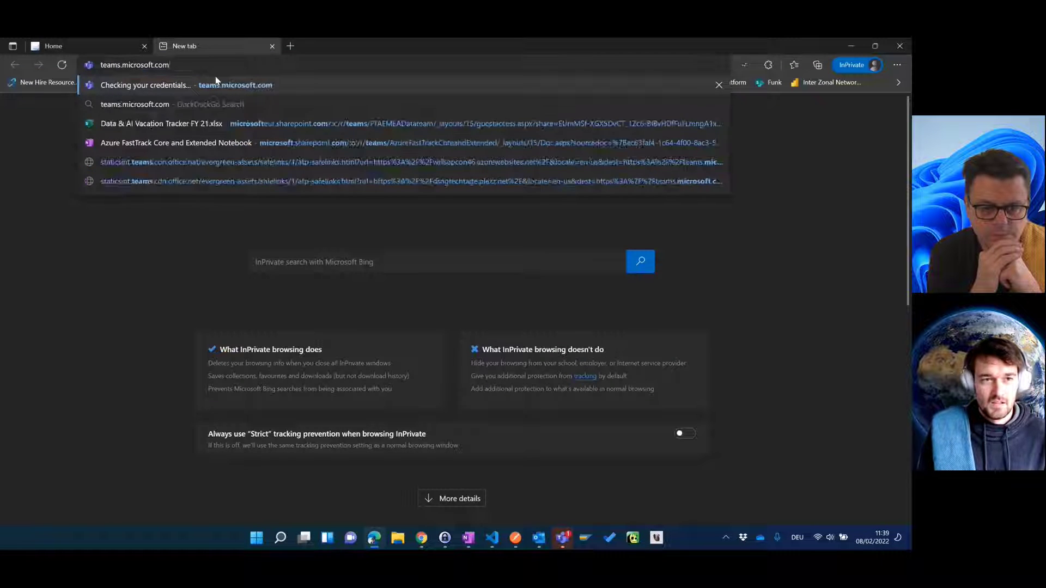
{"action": "key", "text": "Return"}
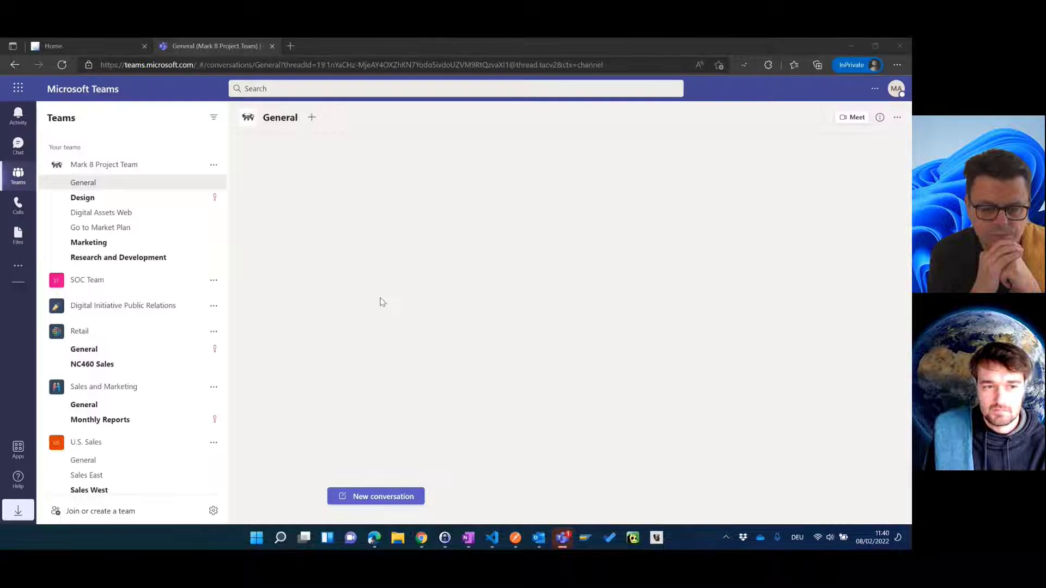
Step: Check the signed-in account, dismiss the notifications prompt, and open the Design channel's Add a tab
{"action": "left_click", "coordinate": [891, 93]}
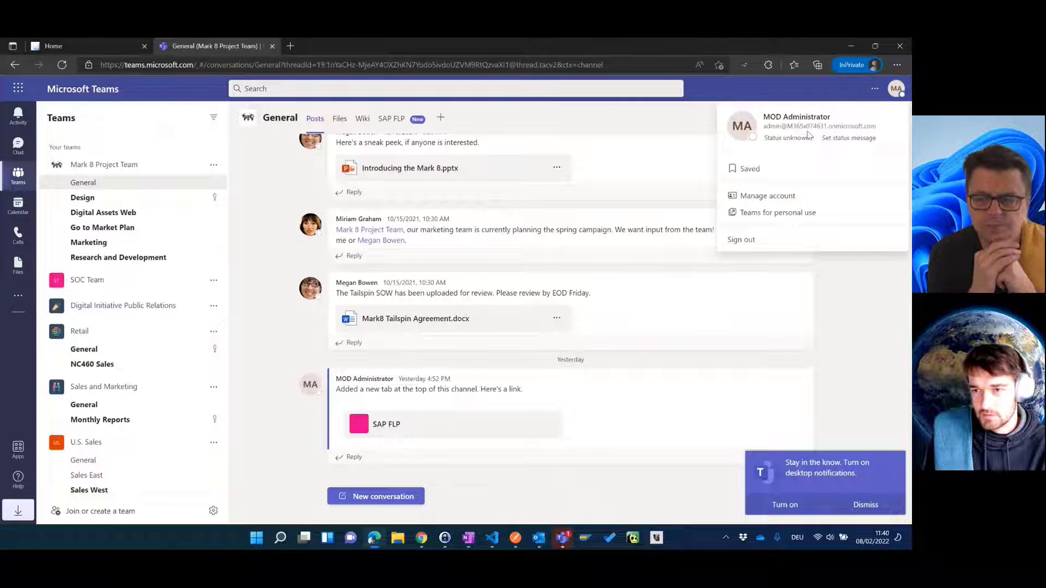
{"action": "left_click", "coordinate": [859, 279]}
{"action": "left_click", "coordinate": [863, 504]}
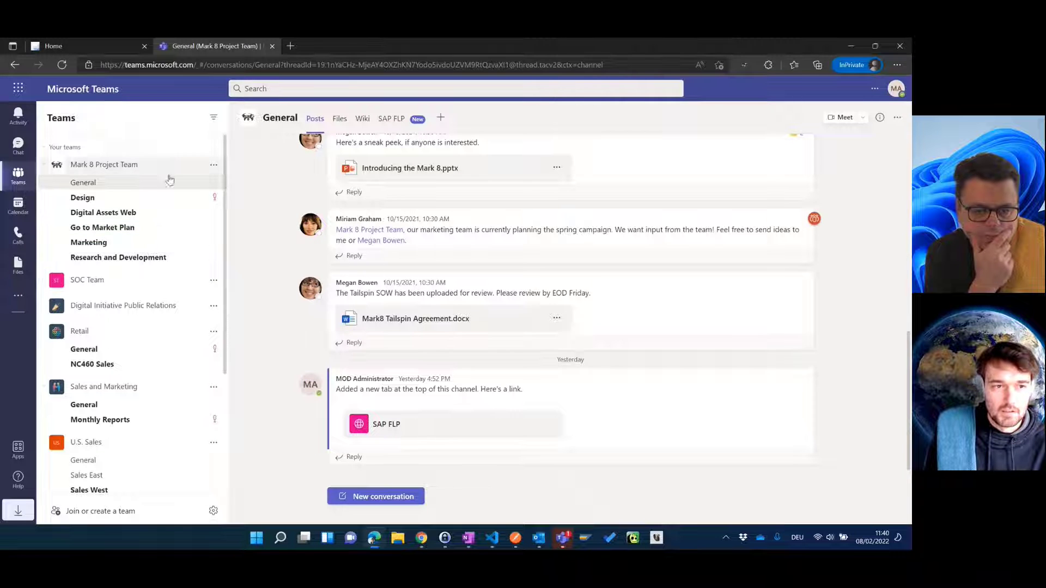
{"action": "left_click", "coordinate": [115, 200]}
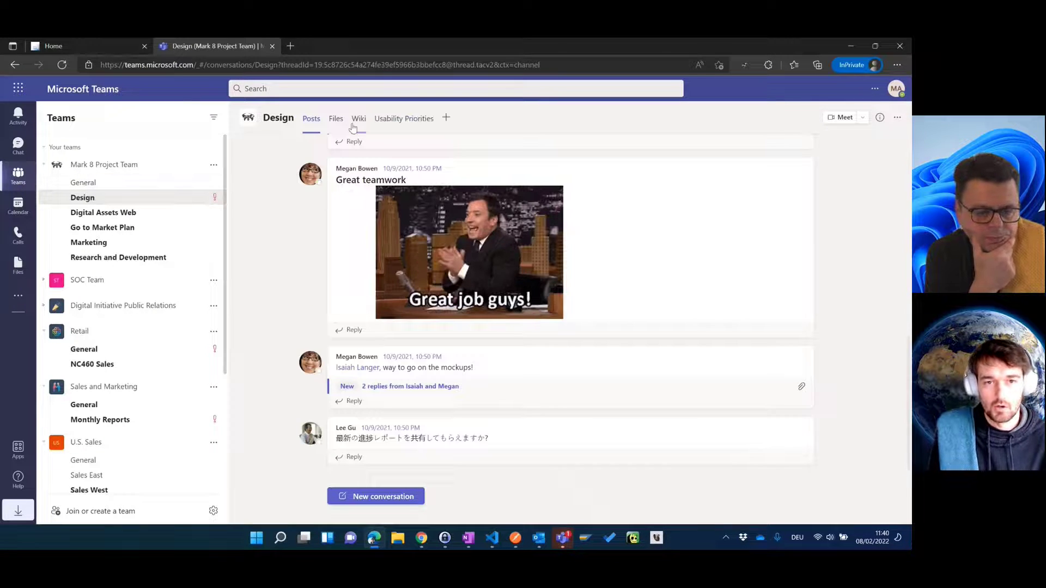
{"action": "left_click", "coordinate": [446, 119]}
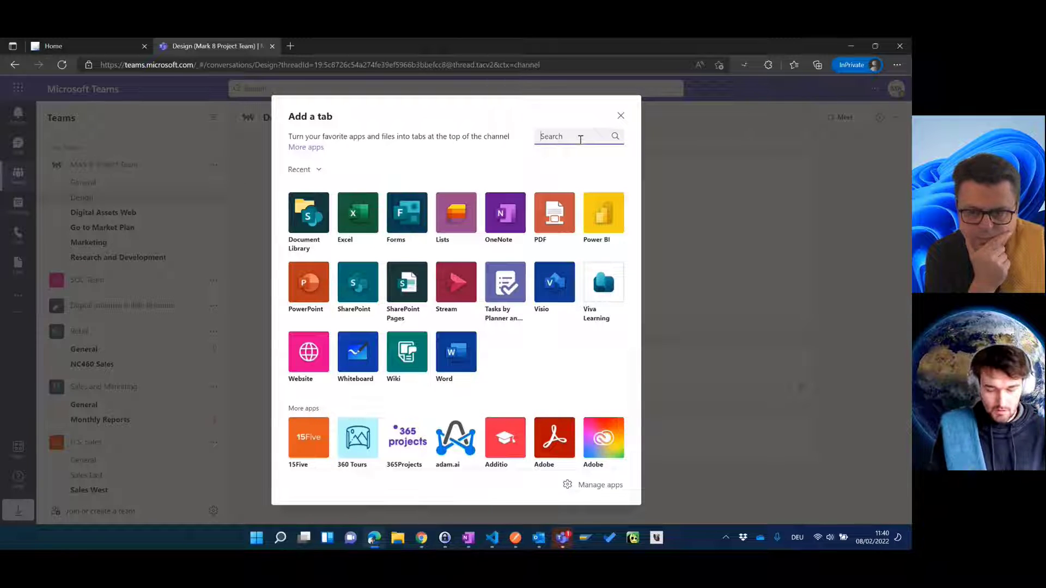
Step: Search 'web' among the tab apps and pick the Website app
{"action": "type", "text": "web"}
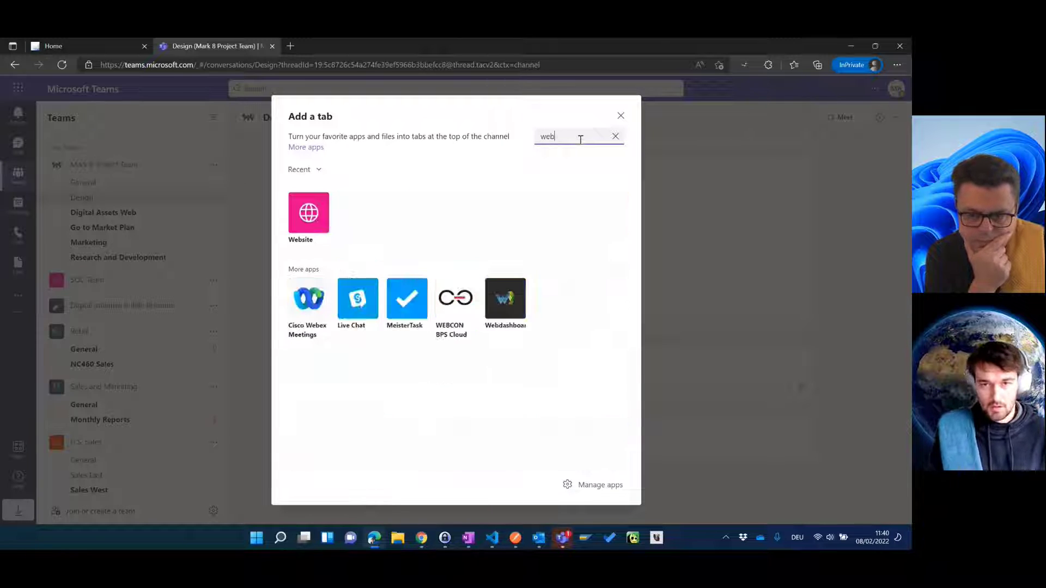
{"action": "left_click", "coordinate": [308, 212]}
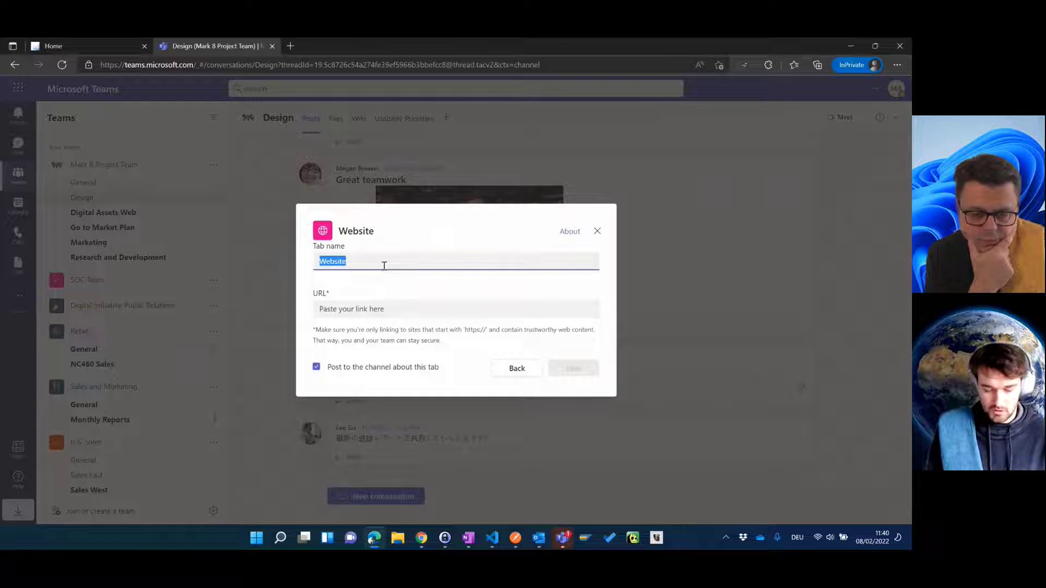
Step: Name the Website tab 'BTP Launchpad' and paste the copied launchpad site URL into it
{"action": "type", "text": "BTP L"}
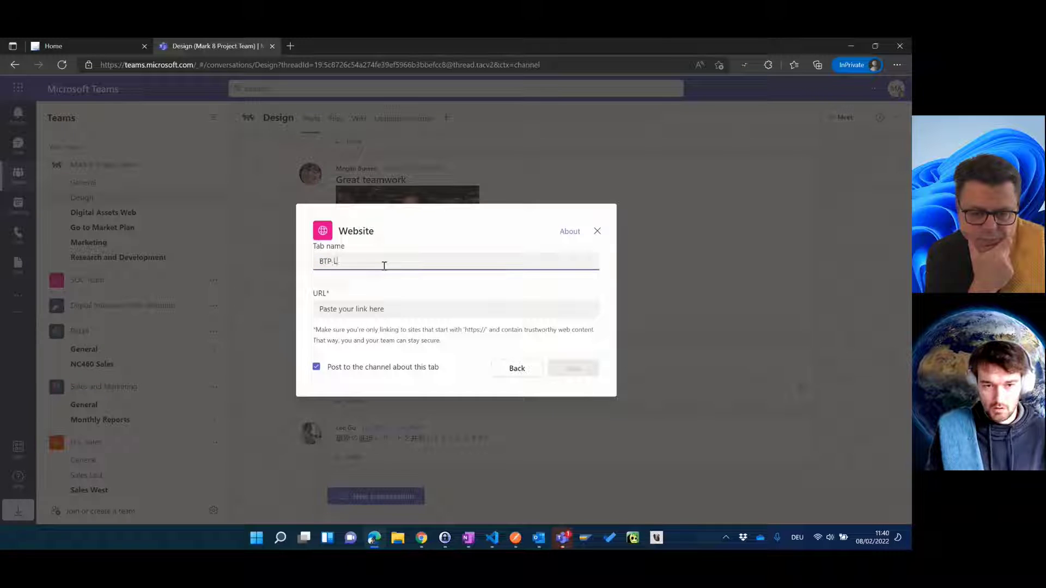
{"action": "type", "text": "aunchpad"}
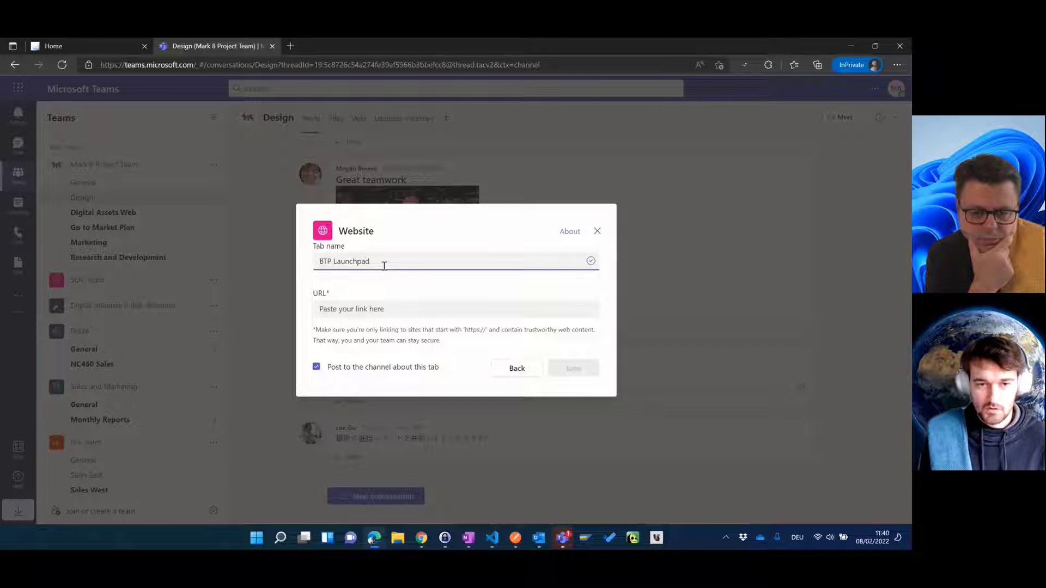
{"action": "left_click", "coordinate": [388, 311]}
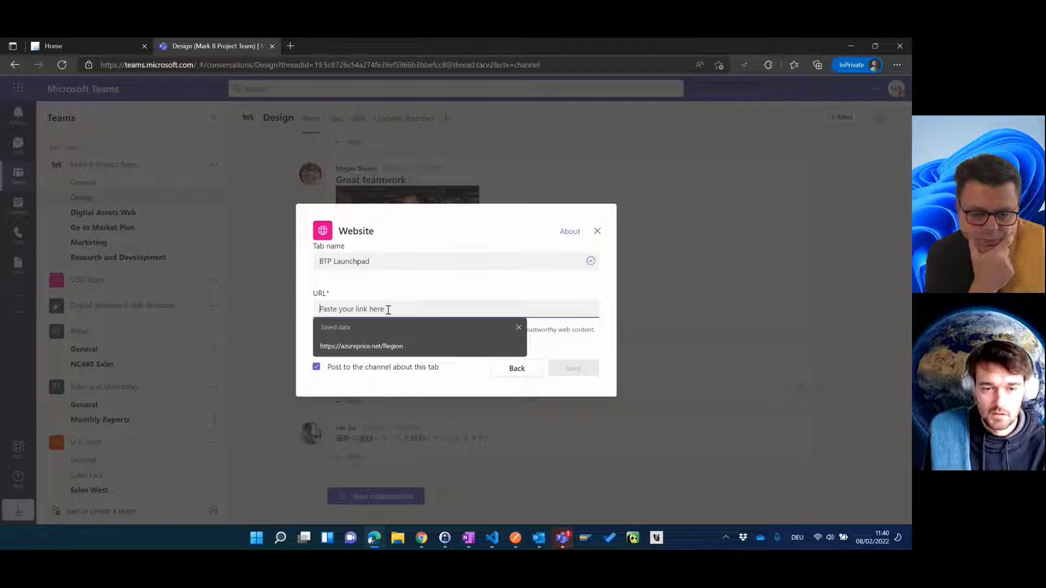
{"action": "left_click", "coordinate": [87, 47]}
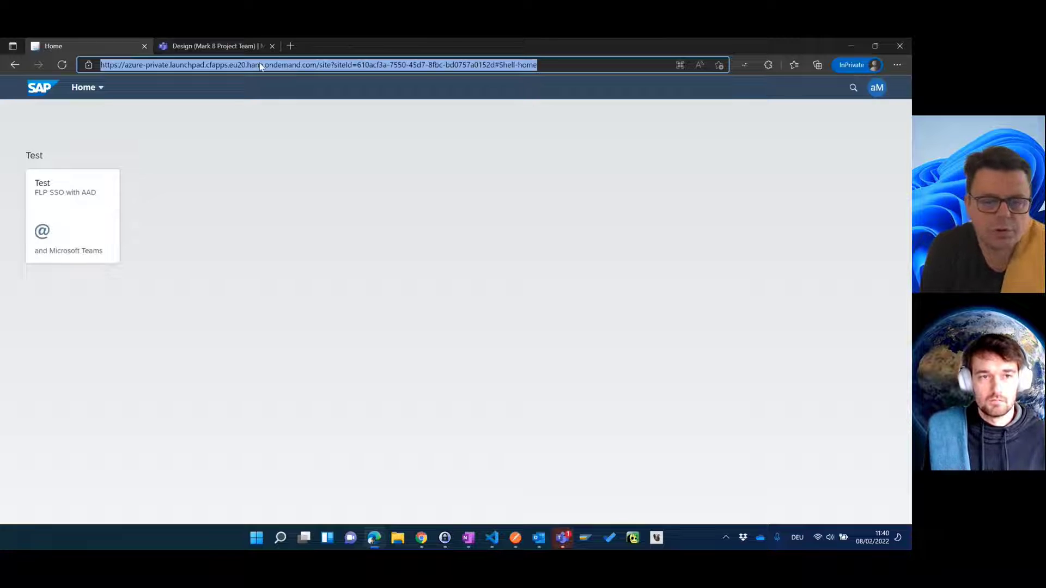
{"action": "left_click", "coordinate": [211, 47]}
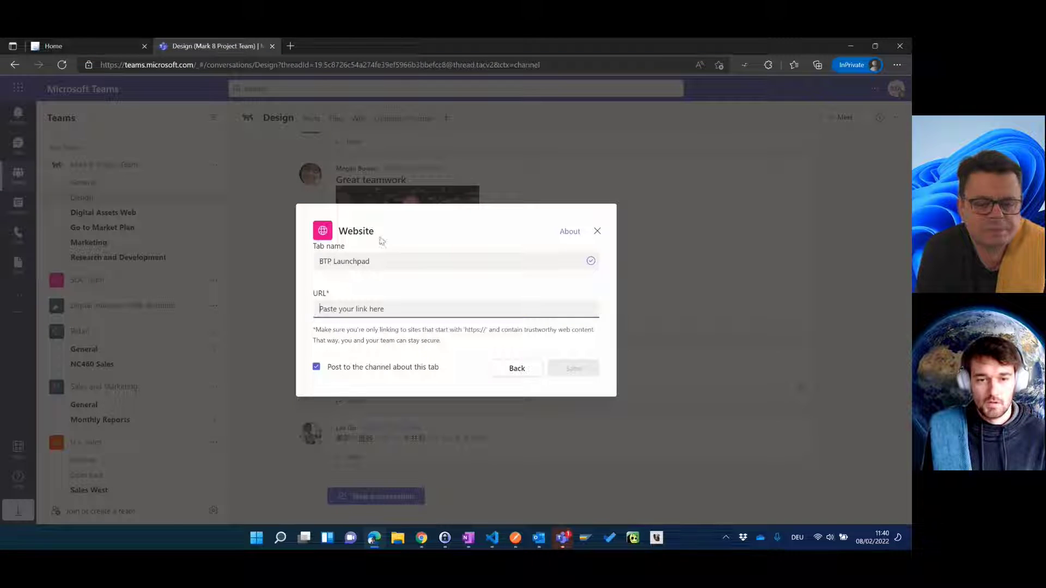
{"action": "left_click", "coordinate": [428, 308]}
{"action": "key", "text": "ctrl+v"}
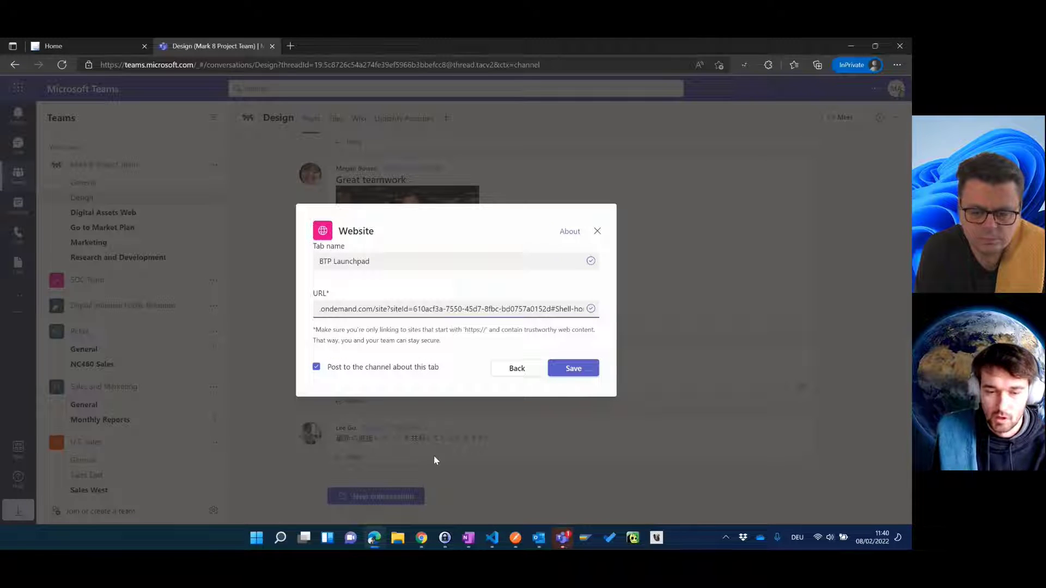
{"action": "left_click", "coordinate": [423, 538]}
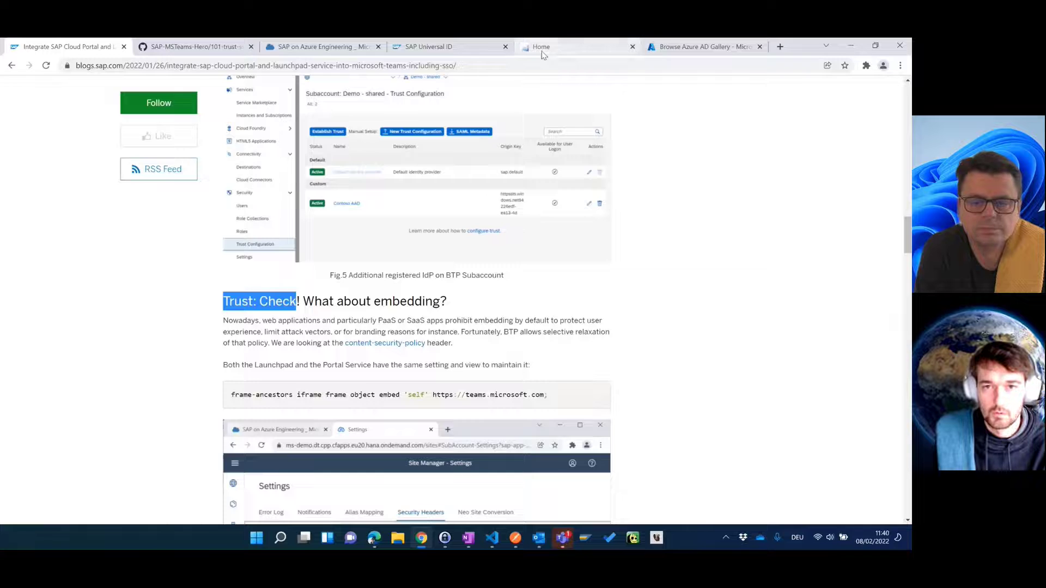
Step: Open the Launchpad Service from the Sandbox subaccount's Instances and Subscriptions in BTP Cockpit
{"action": "left_click", "coordinate": [543, 51]}
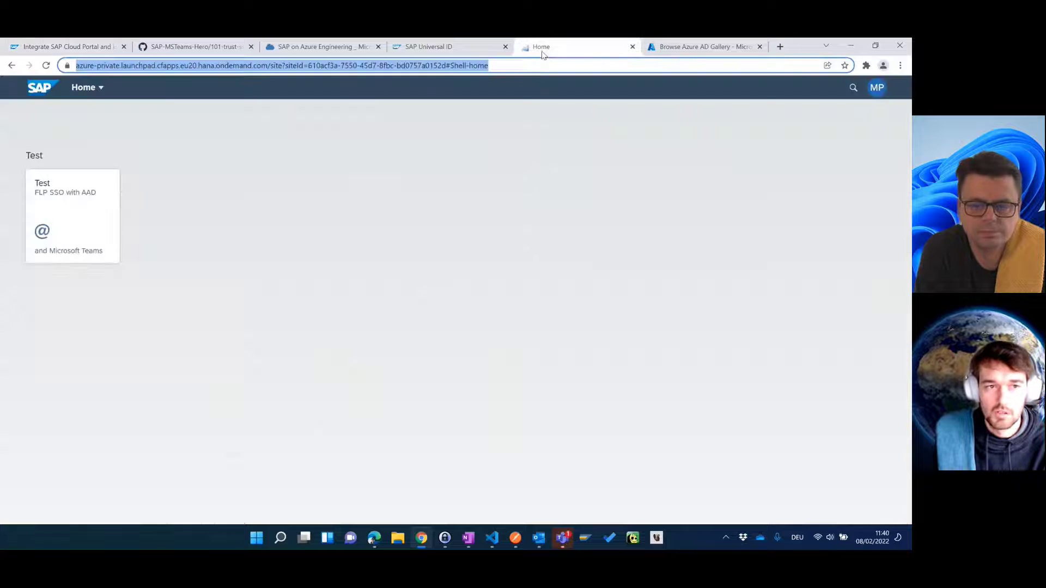
{"action": "left_click", "coordinate": [12, 66]}
{"action": "left_click", "coordinate": [322, 47]}
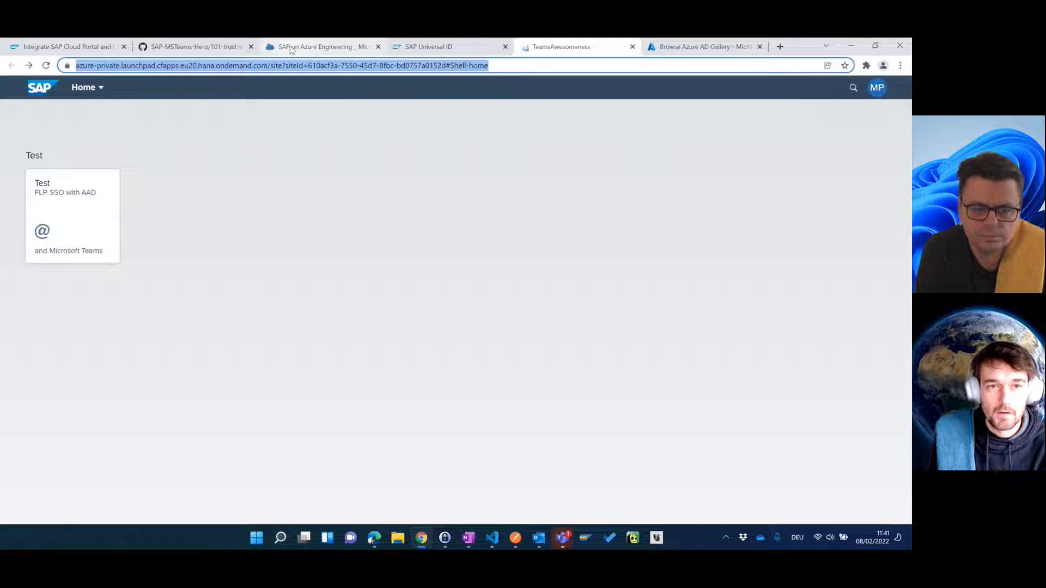
{"action": "left_click", "coordinate": [365, 114]}
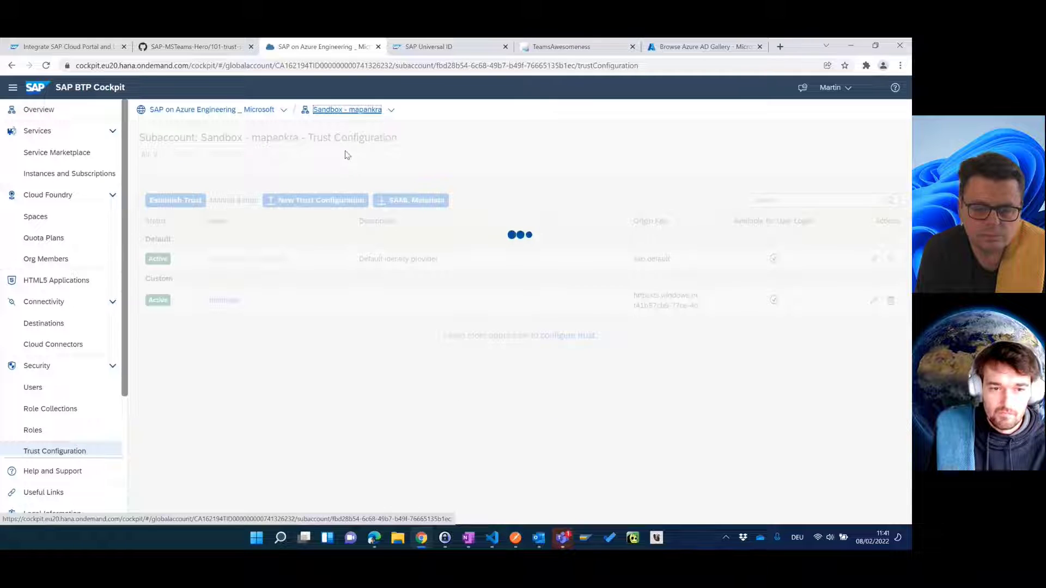
{"action": "left_click", "coordinate": [74, 176]}
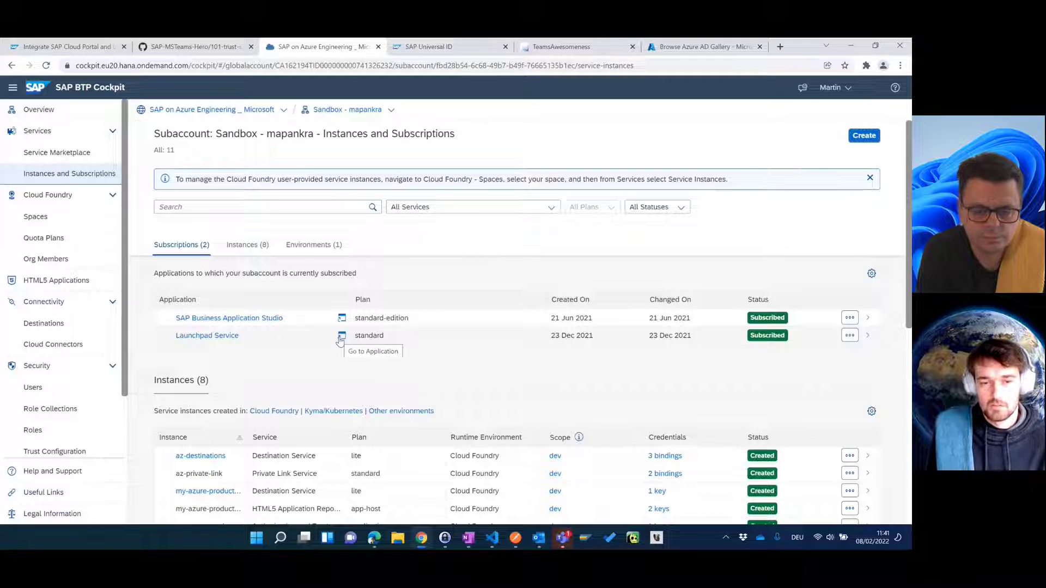
{"action": "left_click", "coordinate": [341, 336]}
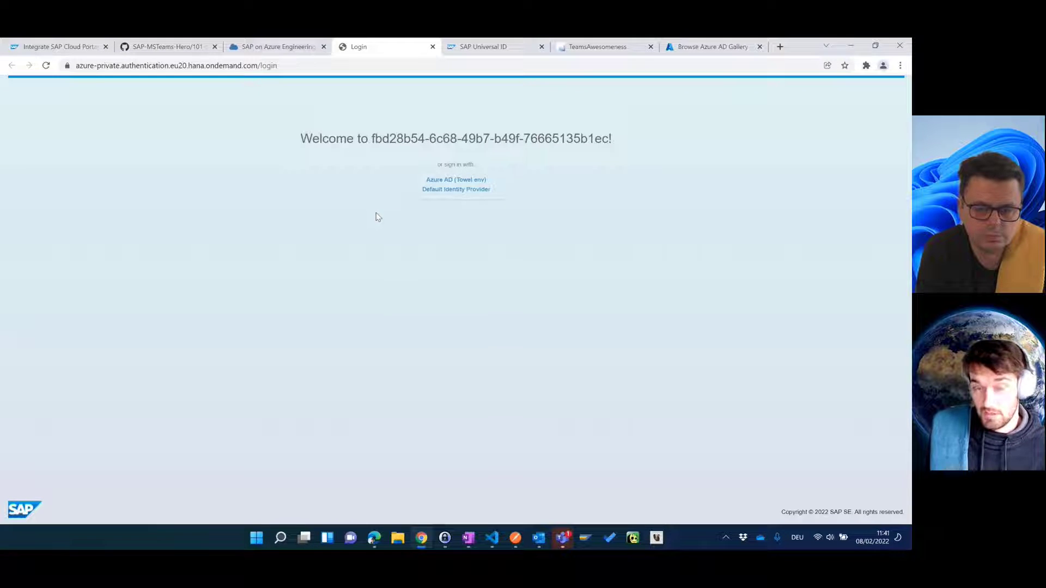
Step: Sign in to Launchpad Site Manager via Default Identity Provider, then return to the Teams window
{"action": "left_click", "coordinate": [458, 195]}
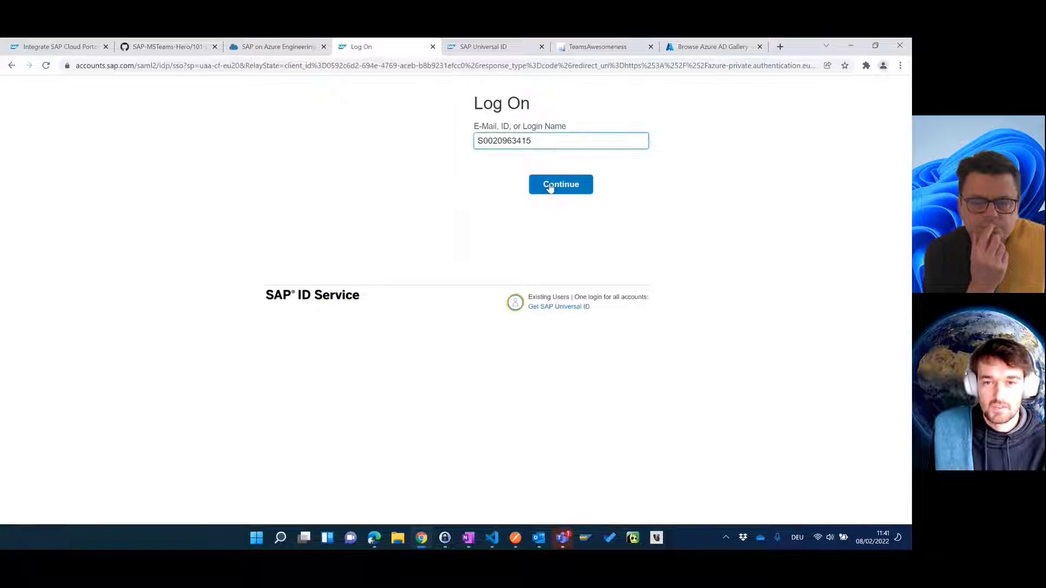
{"action": "left_click", "coordinate": [550, 185]}
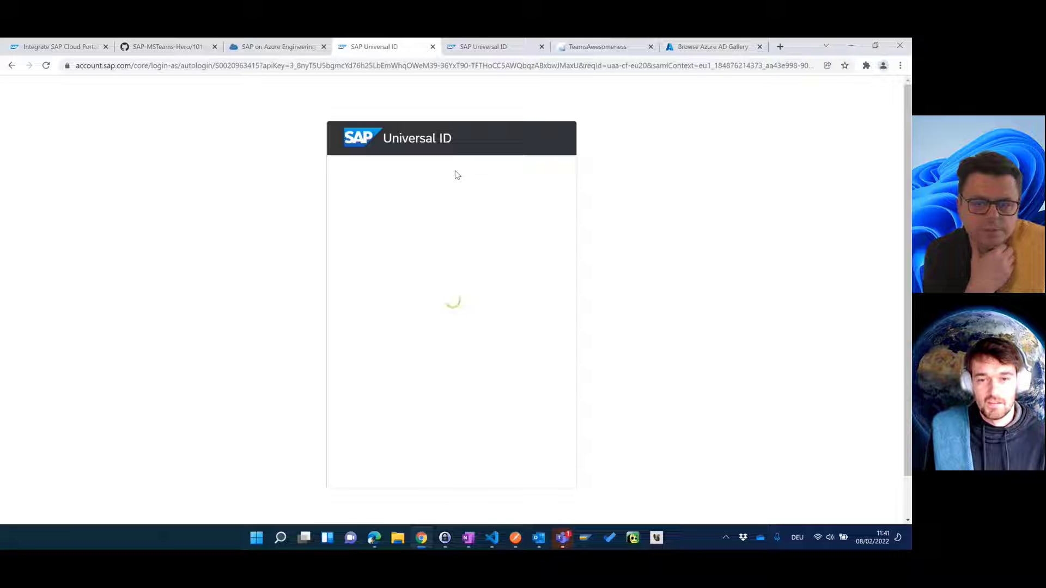
{"action": "left_click", "coordinate": [444, 538]}
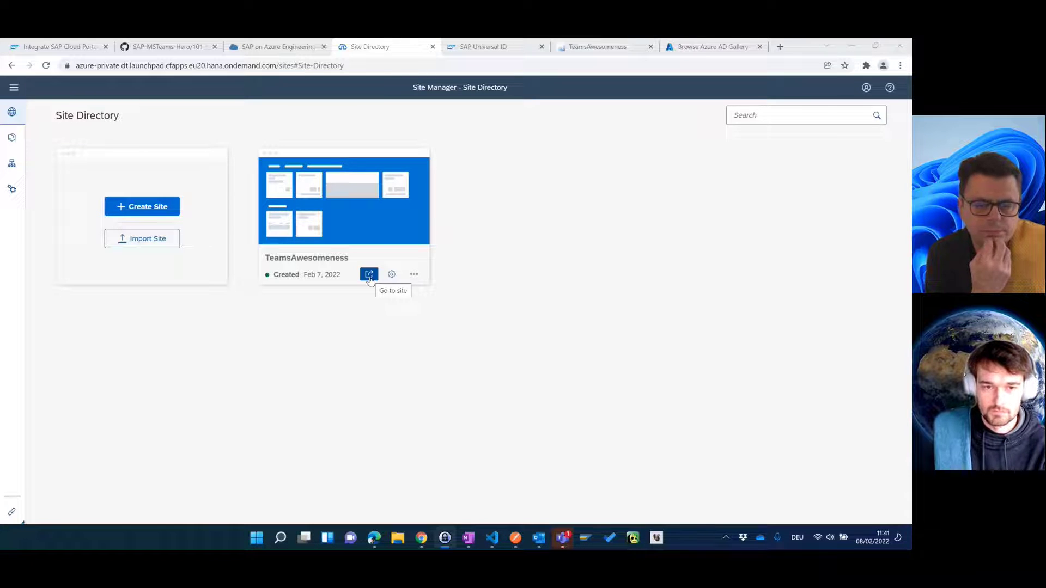
{"action": "mouse_move", "coordinate": [374, 538]}
{"action": "left_click", "coordinate": [373, 485]}
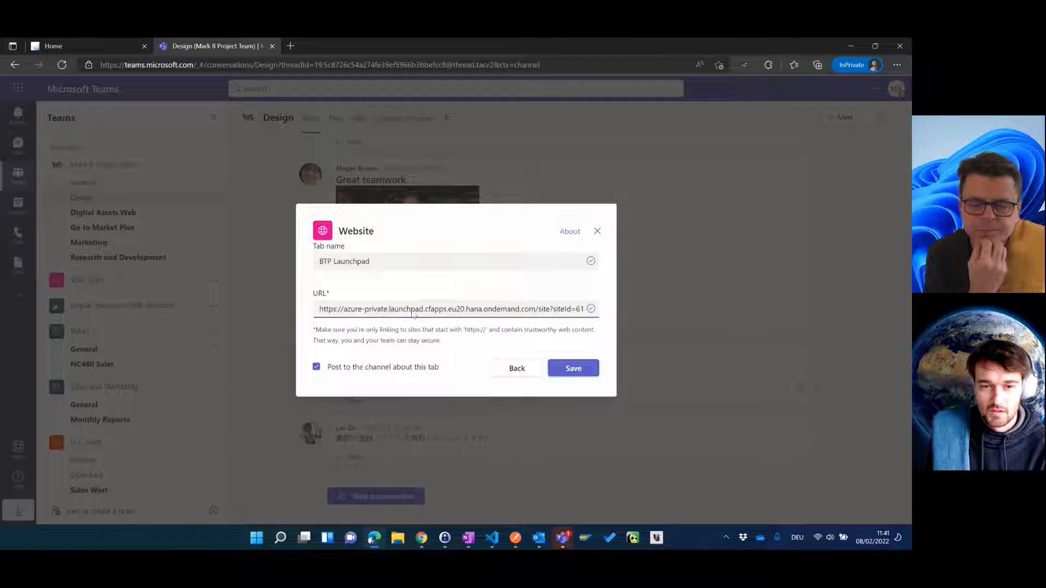
Step: Check the end of the pasted launchpad URL and save the BTP Launchpad tab
{"action": "left_click", "coordinate": [546, 309]}
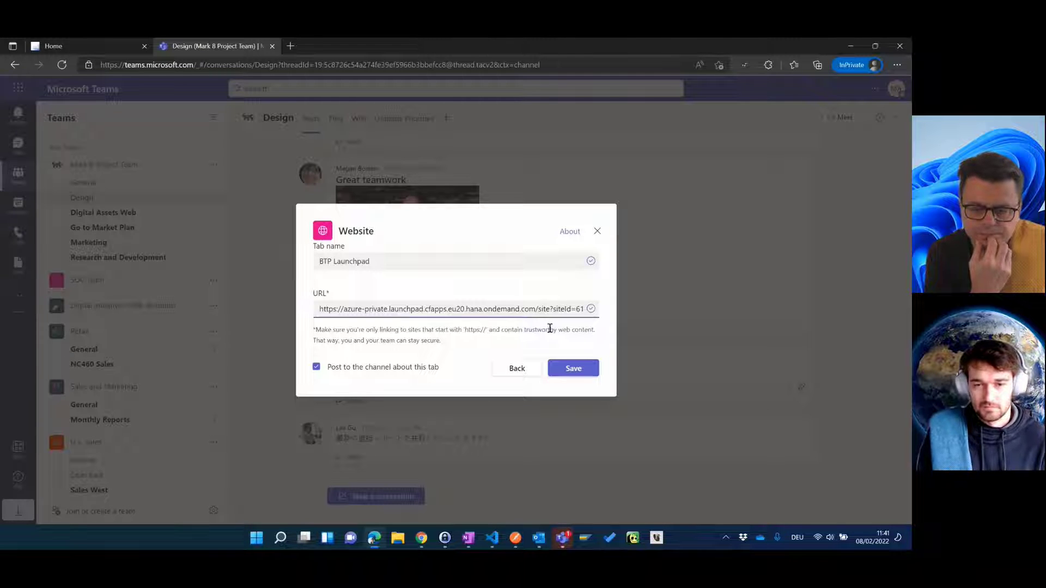
{"action": "key", "text": "End"}
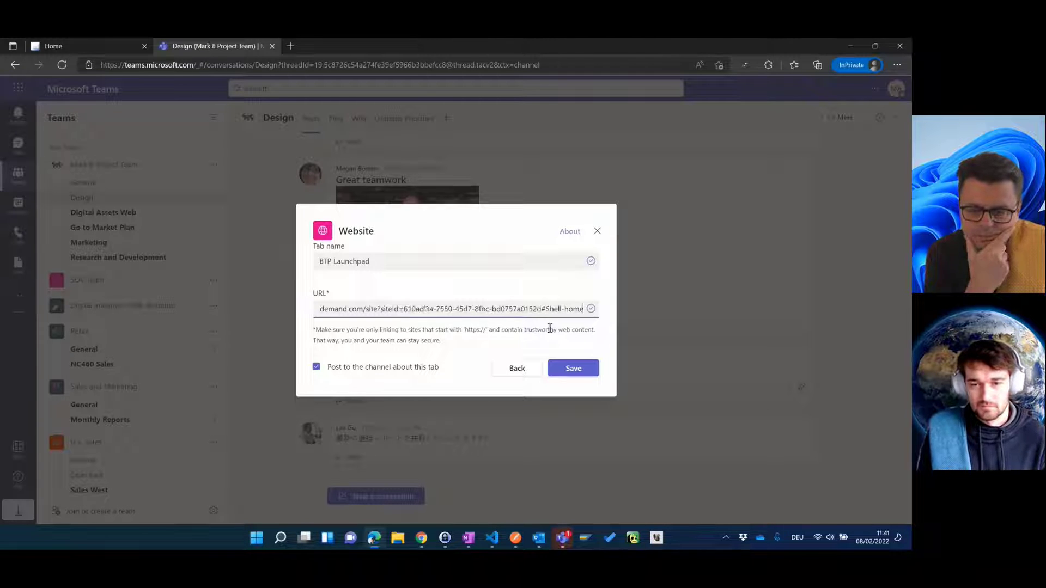
{"action": "left_click", "coordinate": [573, 370]}
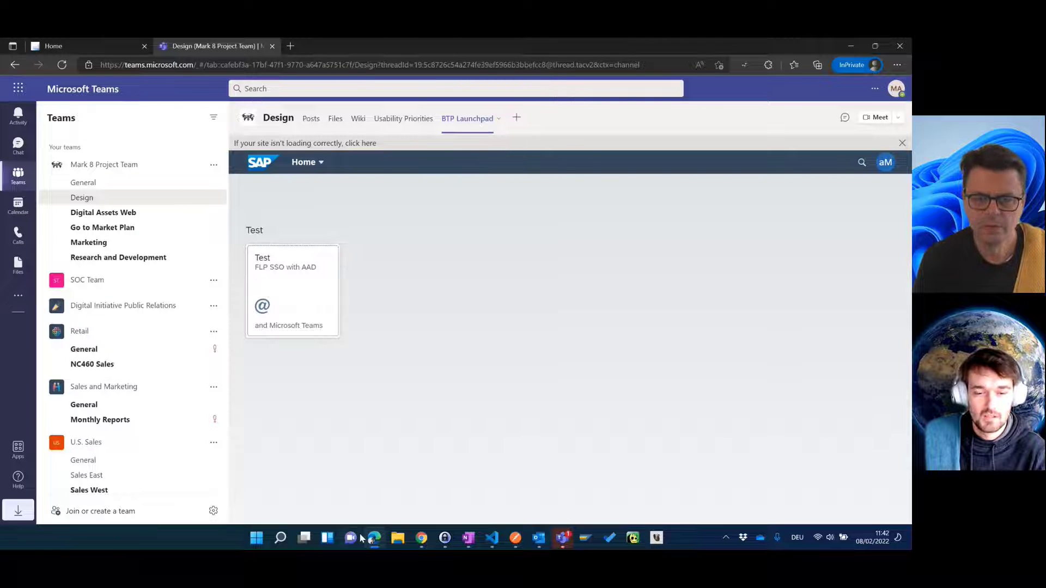
Step: Go back to Chrome's 'Integrate SAP Cloud Portal' blog post tab
{"action": "left_click", "coordinate": [421, 537]}
{"action": "left_click", "coordinate": [82, 48]}
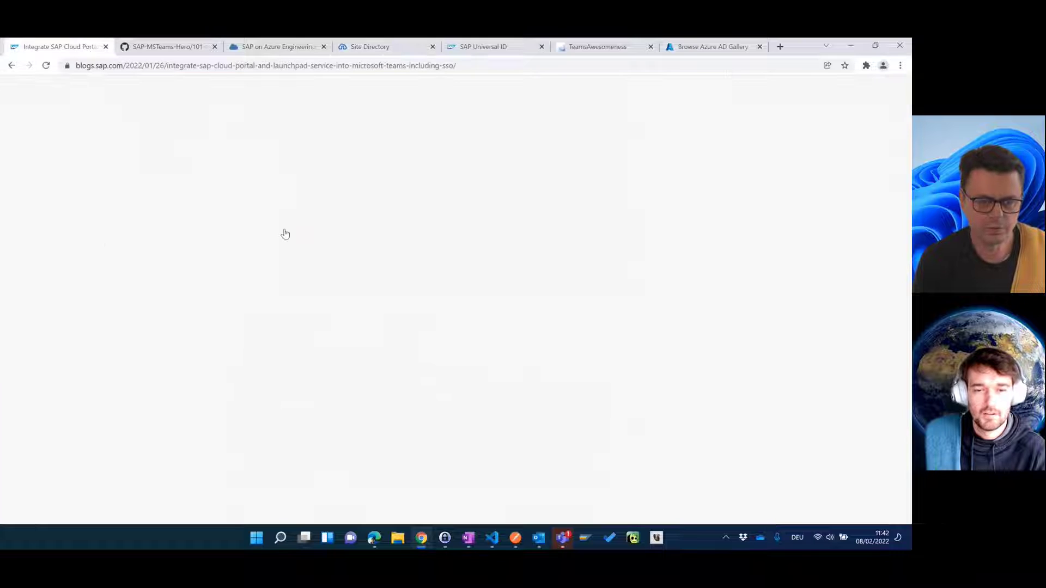
Step: Review the blog's embedding section, then view the standalone launchpad Home tab in Edge
{"action": "scroll", "coordinate": [338, 352], "scroll_direction": "down", "scroll_amount": 3}
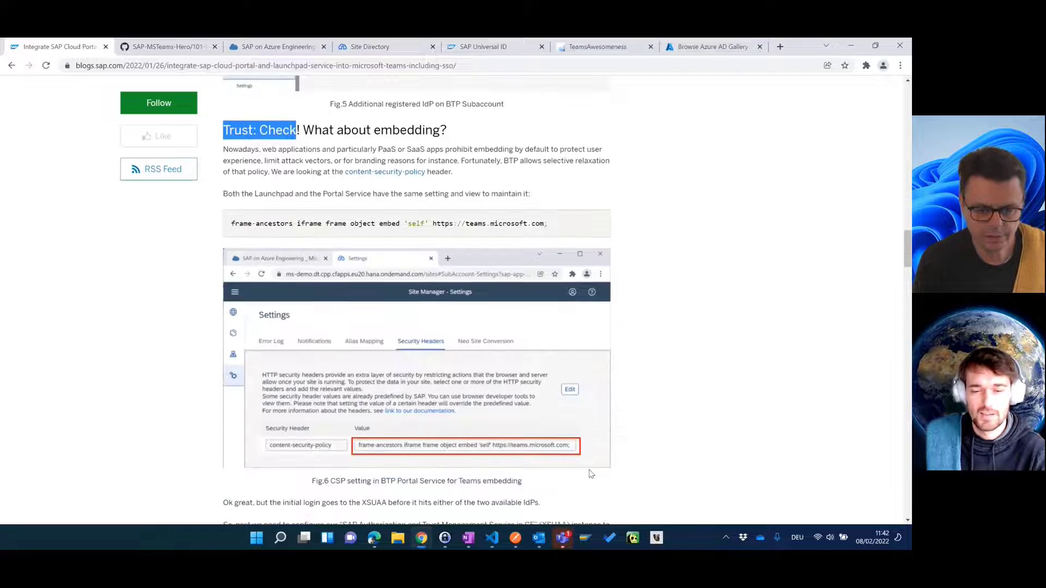
{"action": "left_click", "coordinate": [375, 539]}
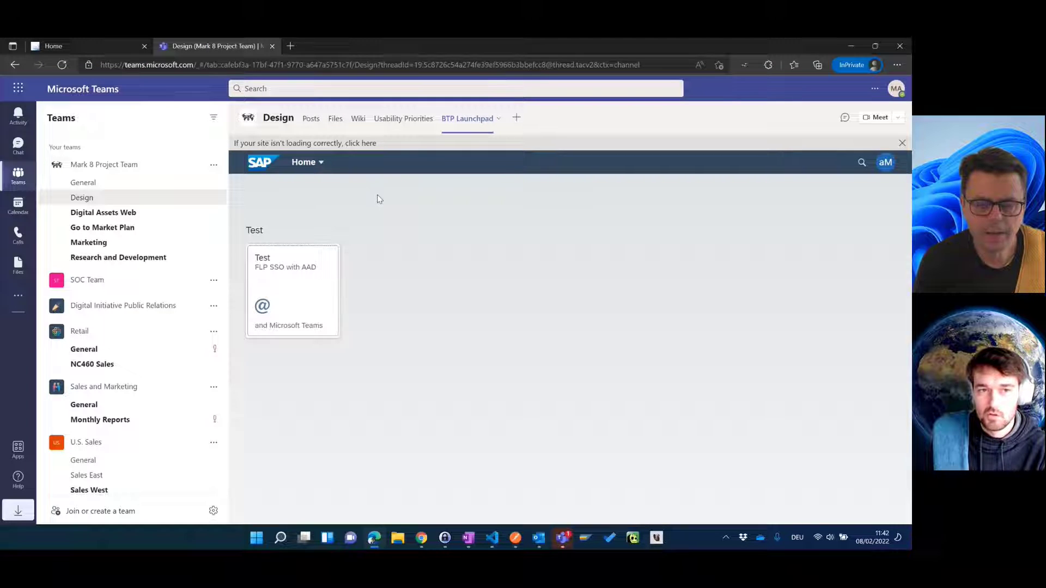
{"action": "left_click", "coordinate": [99, 48]}
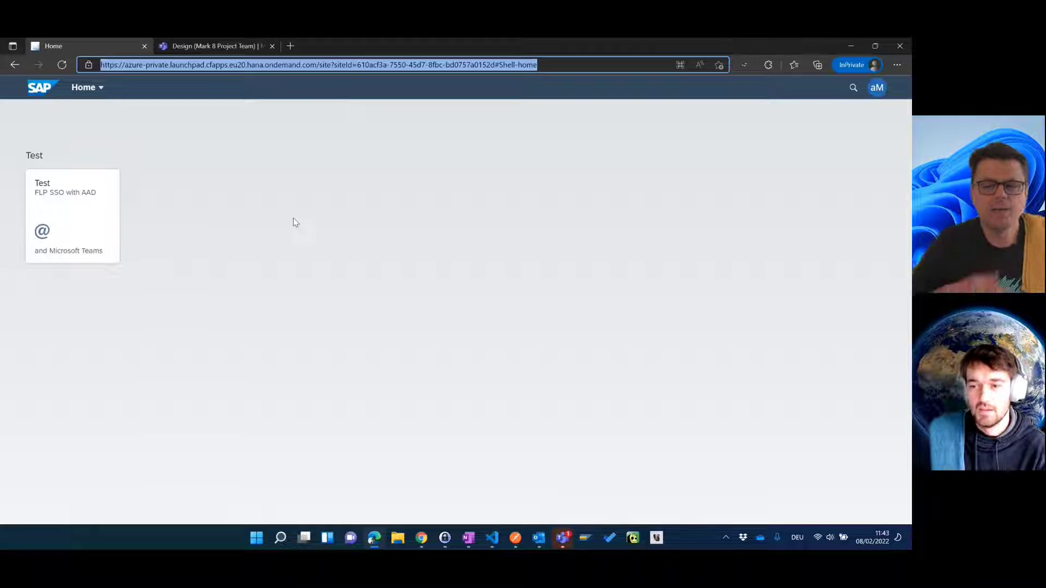
Step: Sign out of the standalone SAP launchpad from the avatar menu and close its tab
{"action": "left_click", "coordinate": [217, 49]}
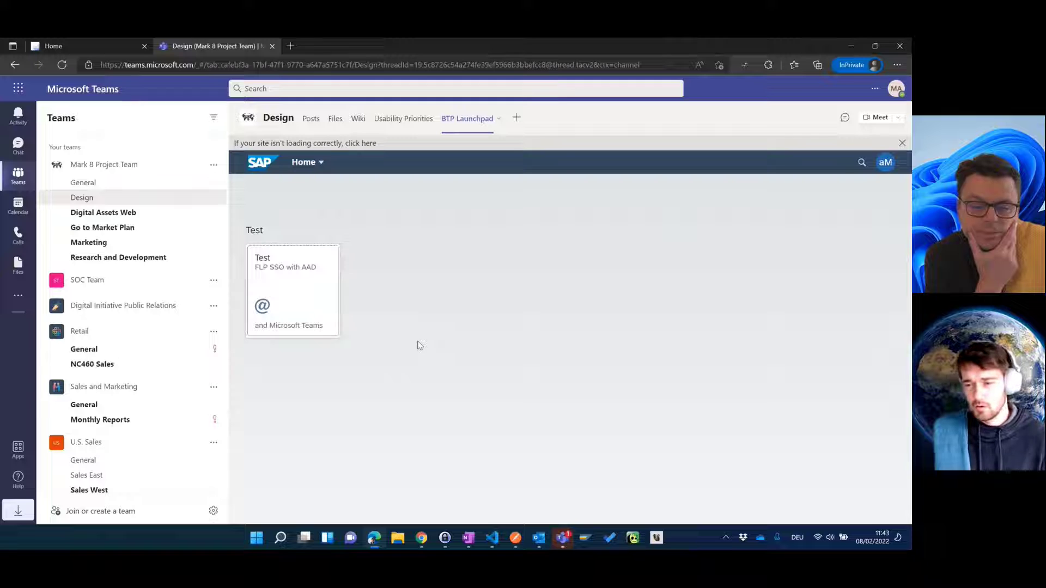
{"action": "left_click", "coordinate": [114, 44]}
{"action": "left_click", "coordinate": [885, 87]}
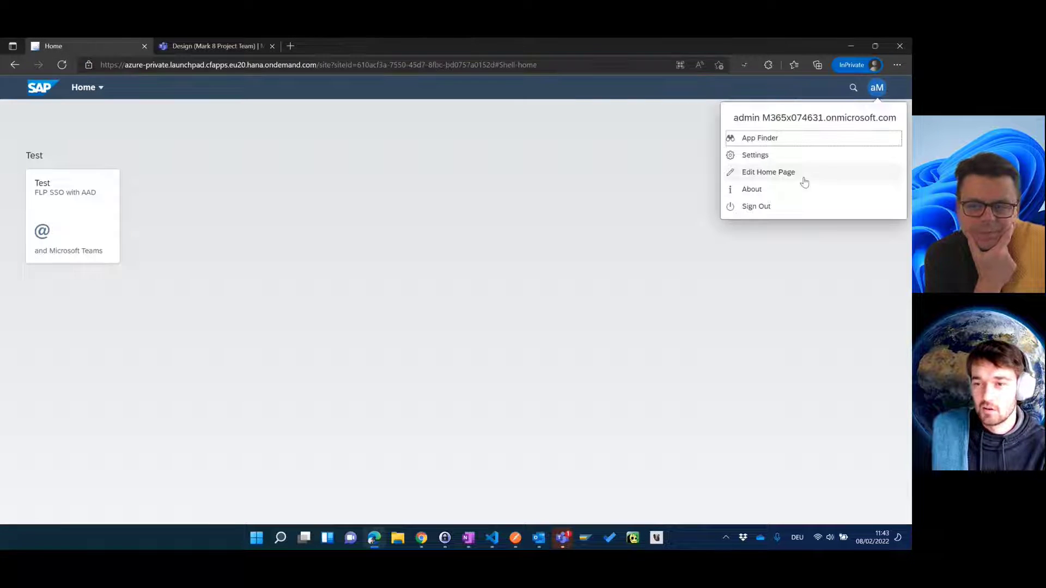
{"action": "left_click", "coordinate": [776, 207]}
{"action": "left_click", "coordinate": [473, 325]}
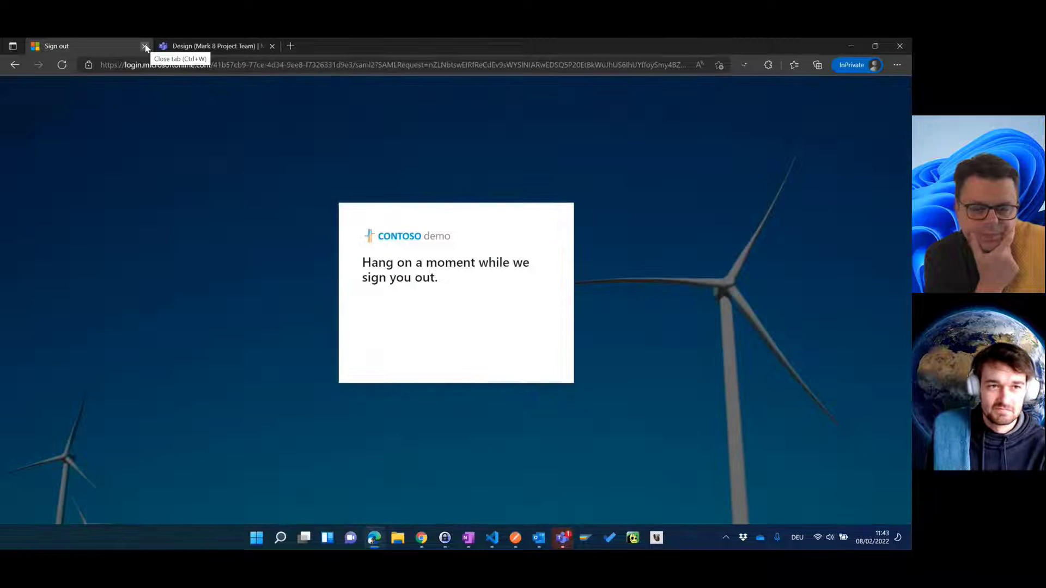
{"action": "left_click", "coordinate": [145, 47]}
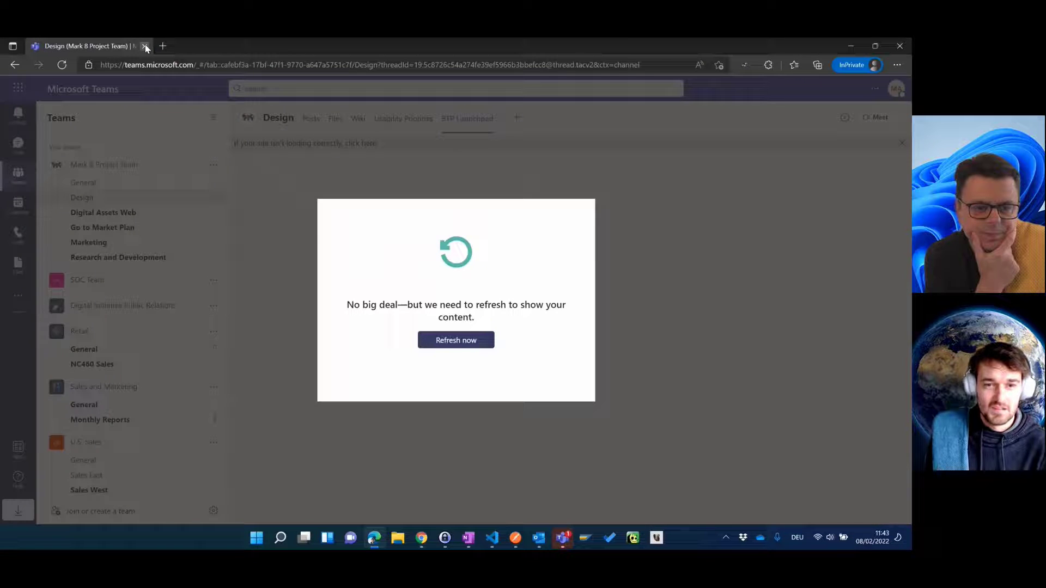
Step: Reload Teams and sign back in with the admin account, staying signed in
{"action": "left_click", "coordinate": [456, 341]}
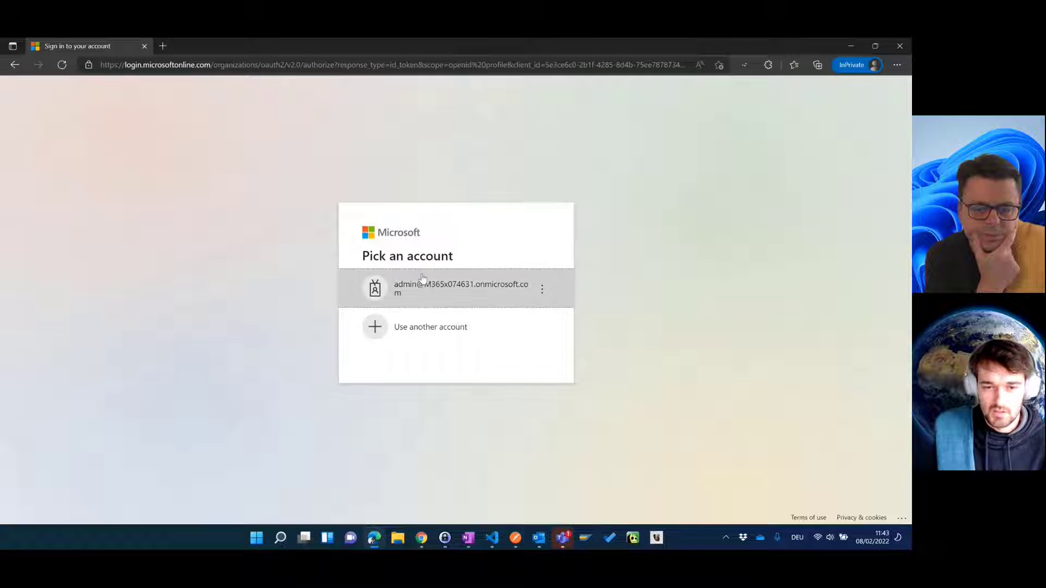
{"action": "left_click", "coordinate": [422, 278]}
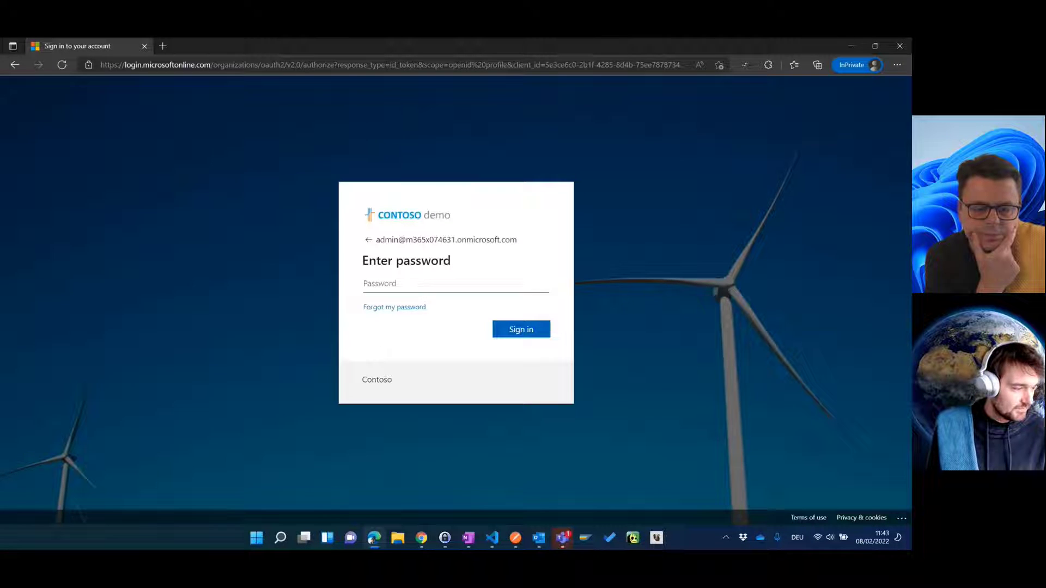
{"action": "key", "text": "ctrl+shift+space"}
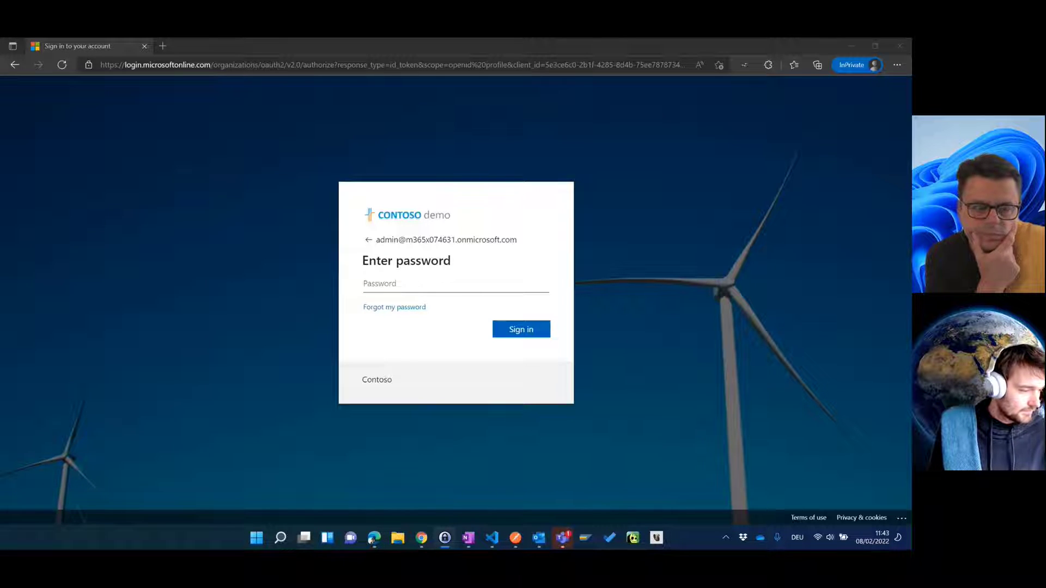
{"action": "key", "text": "Return"}
{"action": "left_click", "coordinate": [518, 331]}
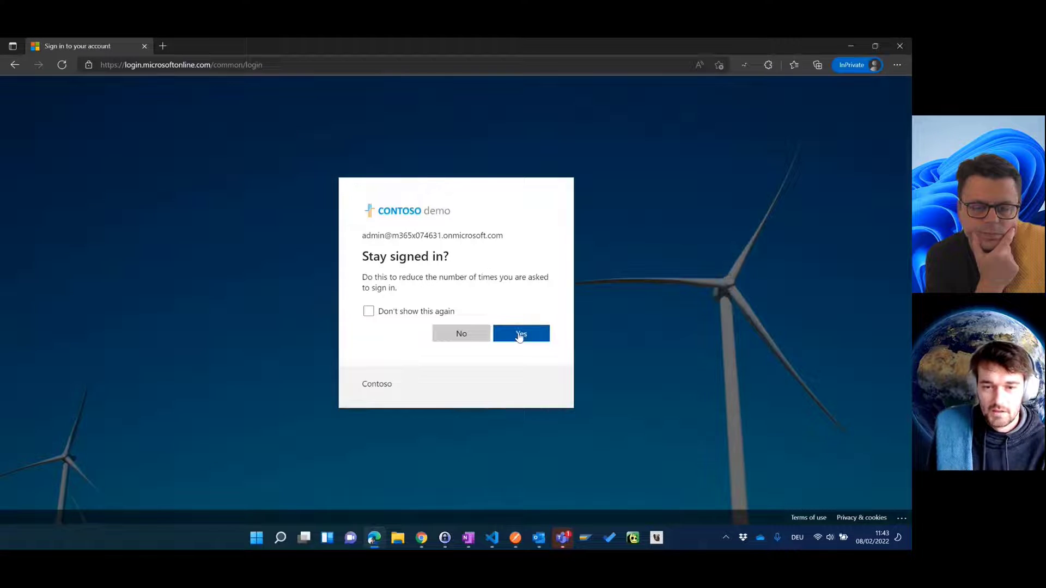
{"action": "left_click", "coordinate": [520, 335]}
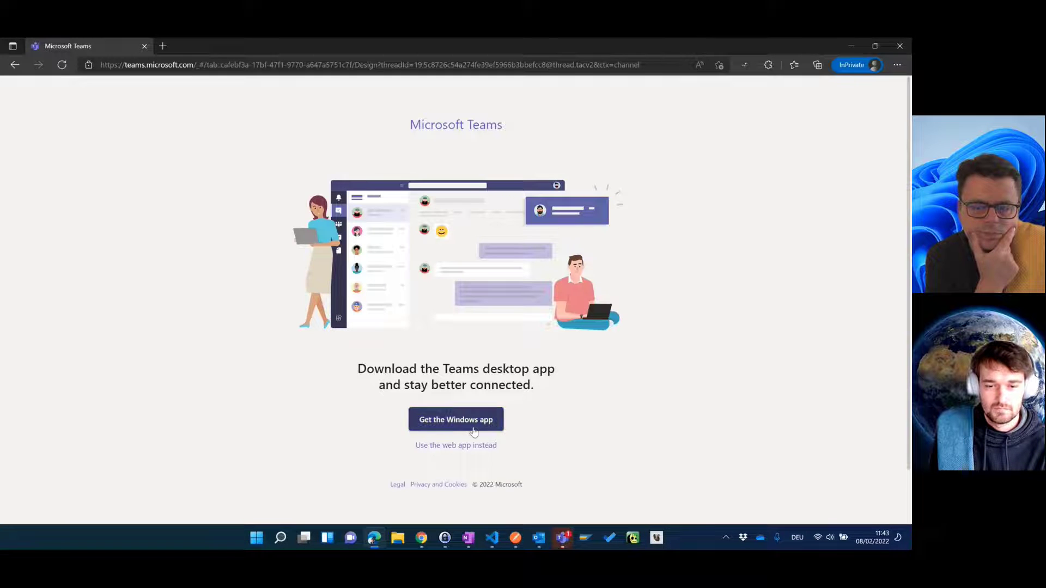
{"action": "left_click", "coordinate": [472, 445]}
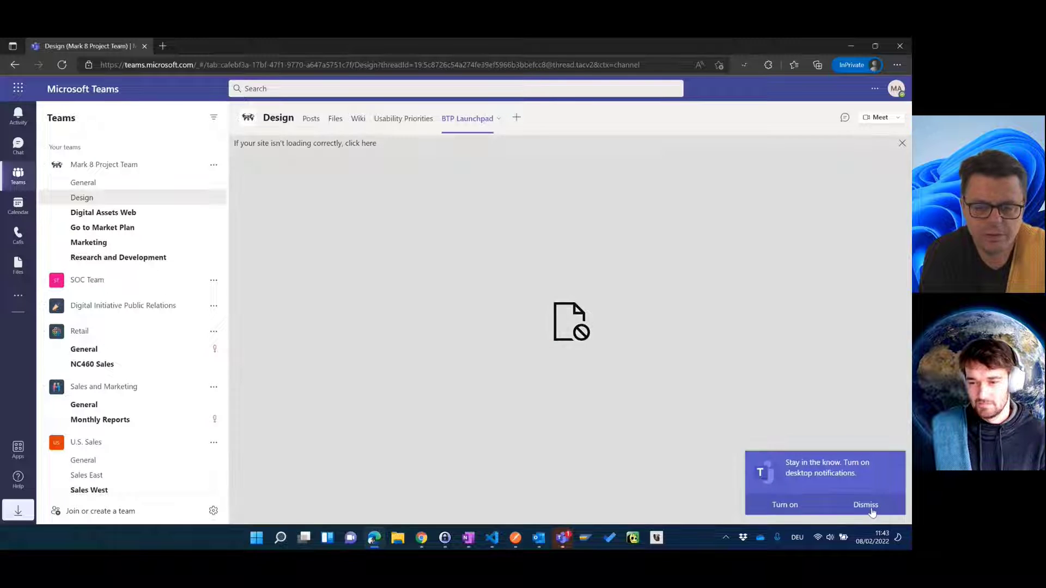
Step: Dismiss the desktop-notification prompt and bring up Edge's More tools submenu
{"action": "left_click", "coordinate": [866, 504]}
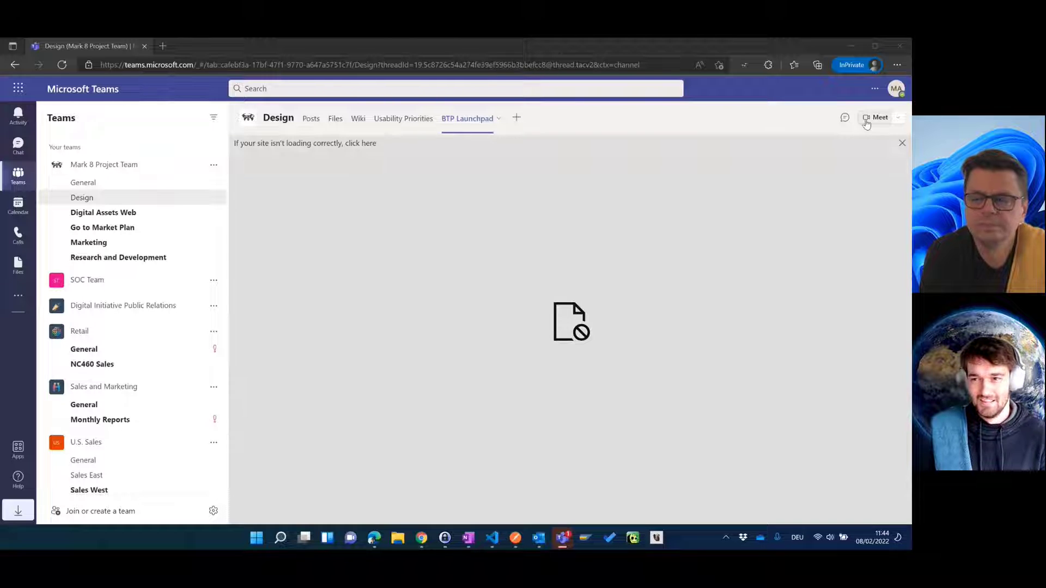
{"action": "left_click", "coordinate": [896, 65]}
{"action": "mouse_move", "coordinate": [797, 332]}
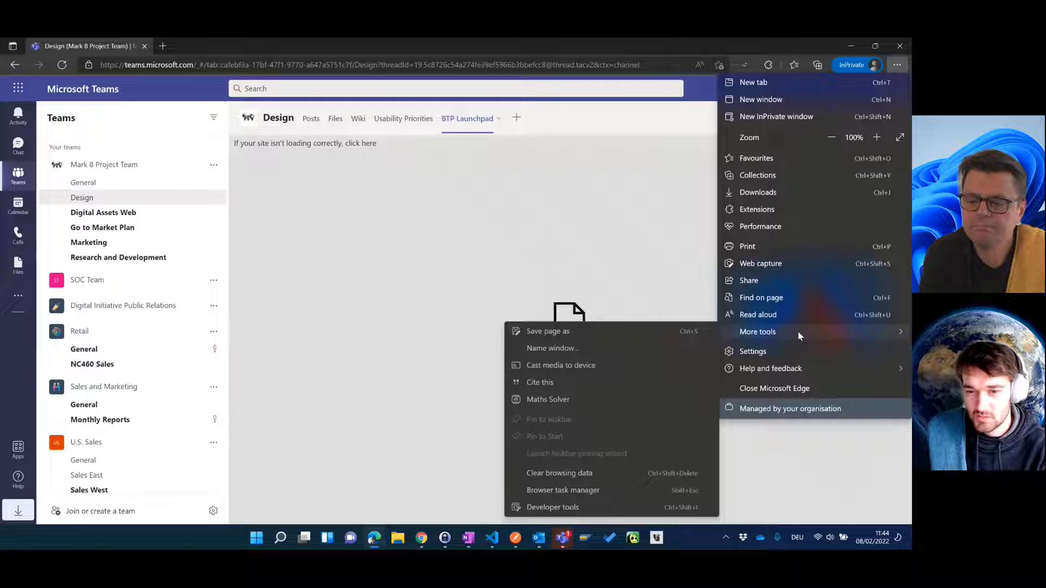
Step: Clear the Developer tools Console, then reload the BTP Launchpad tab to capture its errors
{"action": "left_click", "coordinate": [584, 505]}
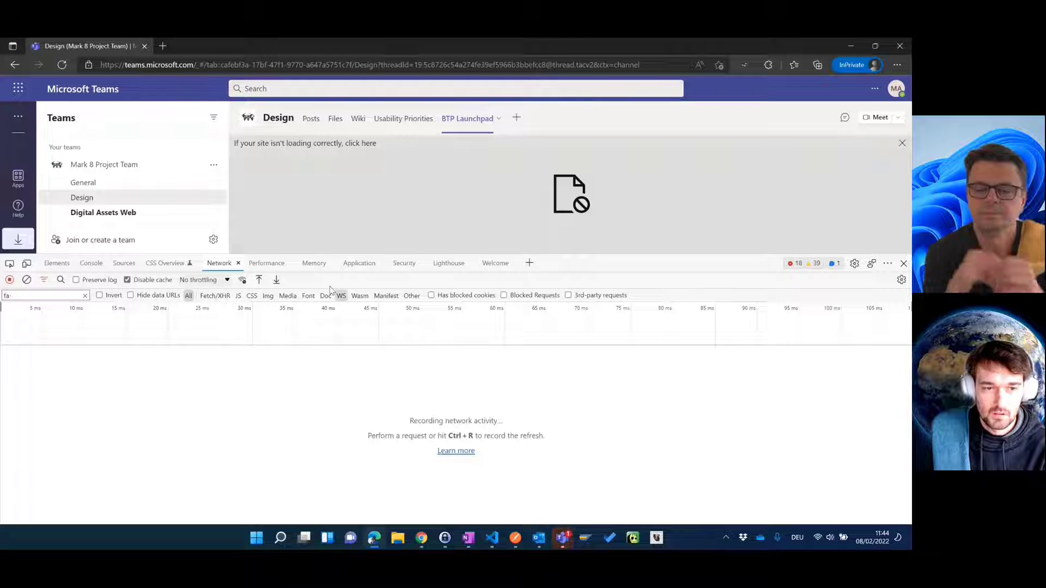
{"action": "left_click", "coordinate": [91, 263]}
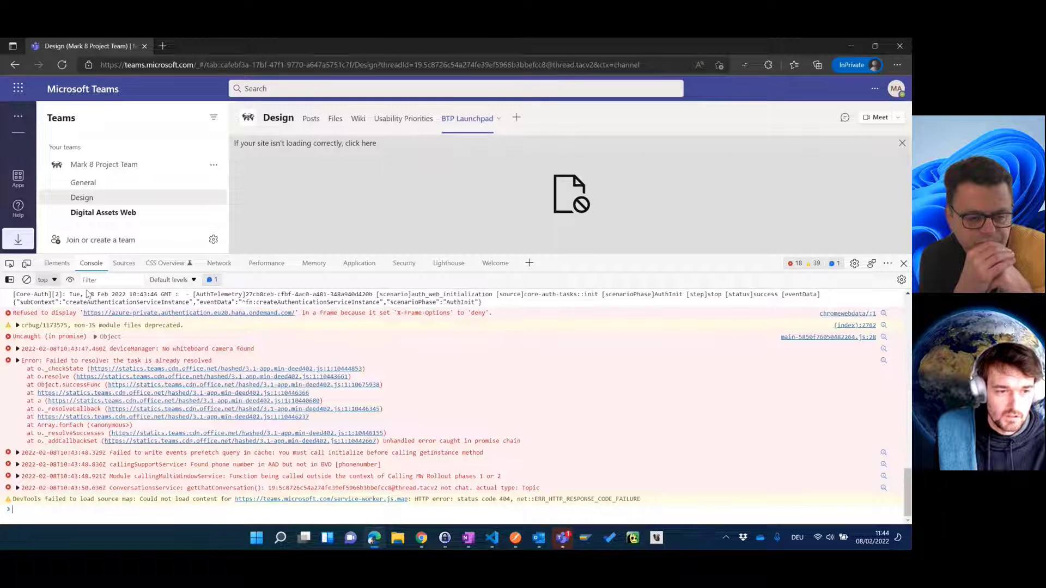
{"action": "left_click", "coordinate": [26, 280]}
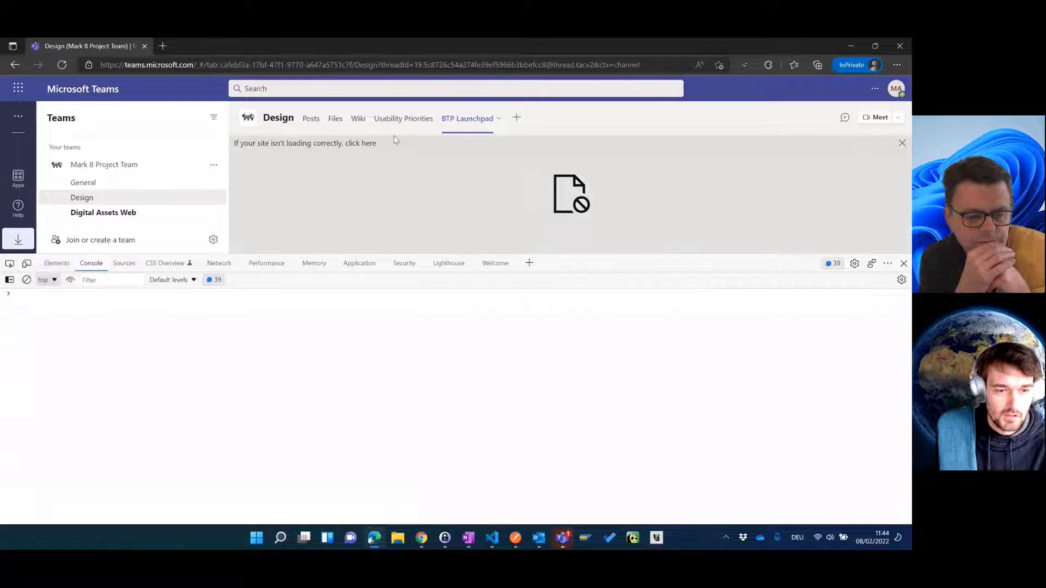
{"action": "left_click", "coordinate": [499, 120]}
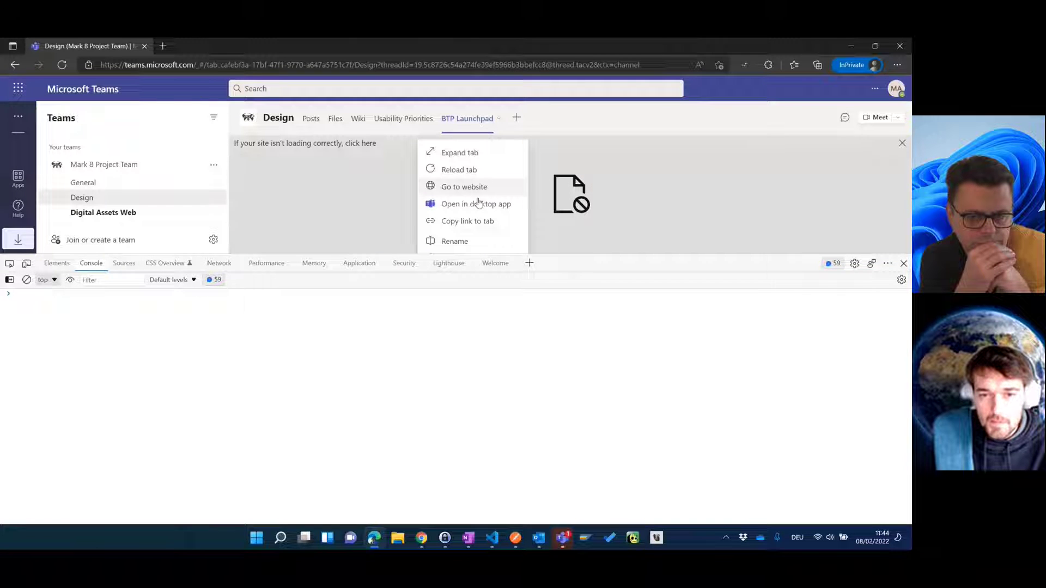
{"action": "left_click", "coordinate": [473, 170]}
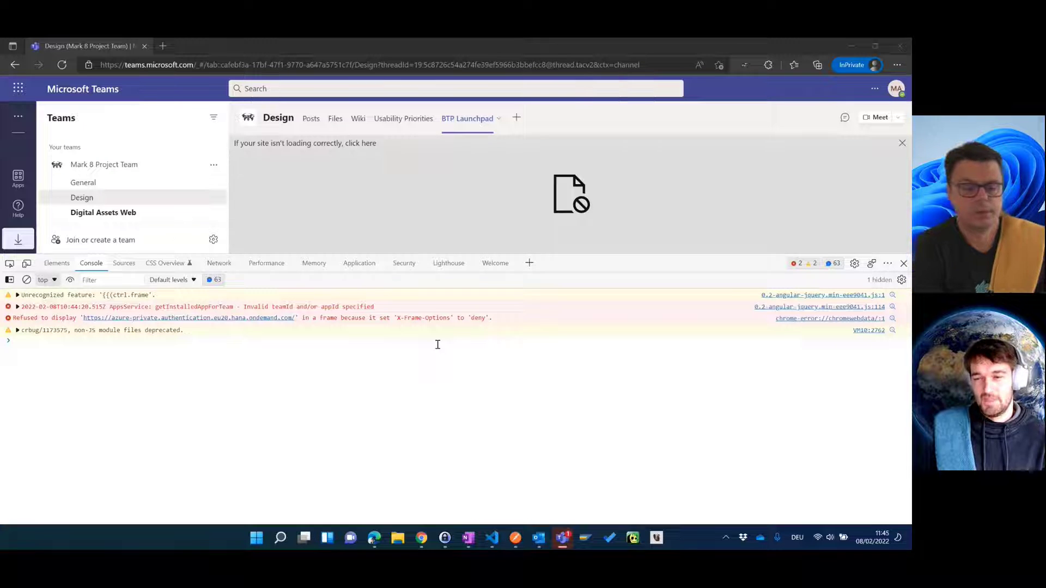
Step: Scroll the SAP blog in Chrome to Fig.7 Subaccount settings for embedding, then switch to the BTP Cockpit
{"action": "left_click", "coordinate": [420, 539]}
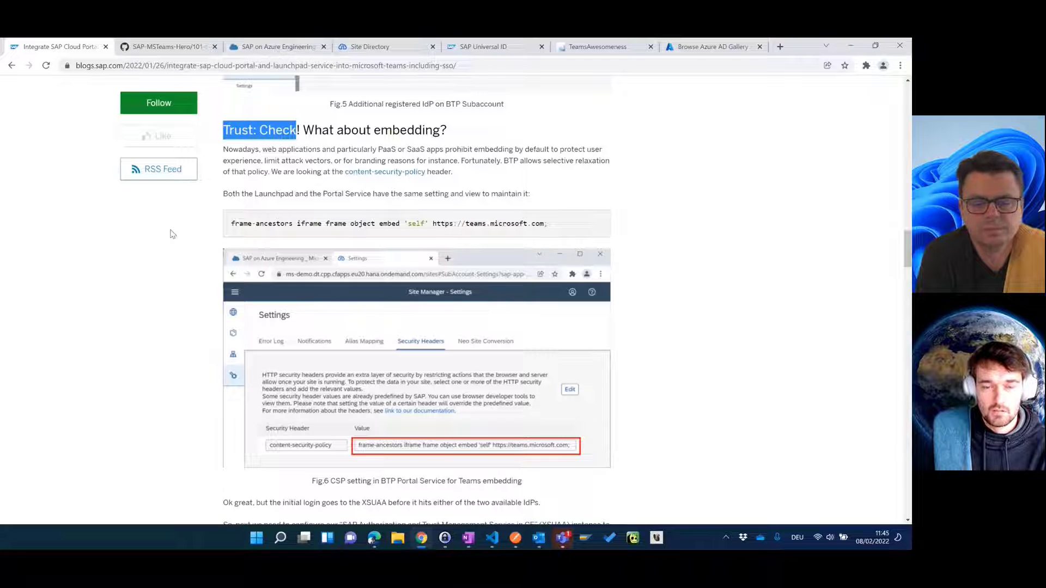
{"action": "scroll", "coordinate": [179, 231], "scroll_direction": "down", "scroll_amount": 1}
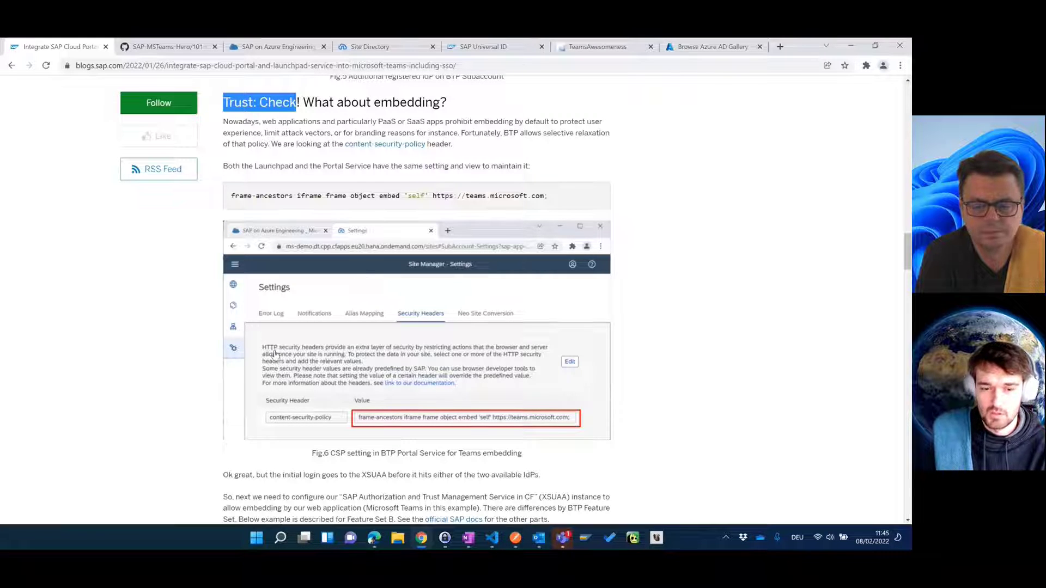
{"action": "scroll", "coordinate": [275, 354], "scroll_direction": "down", "scroll_amount": 1}
{"action": "scroll", "coordinate": [275, 354], "scroll_direction": "down", "scroll_amount": 5}
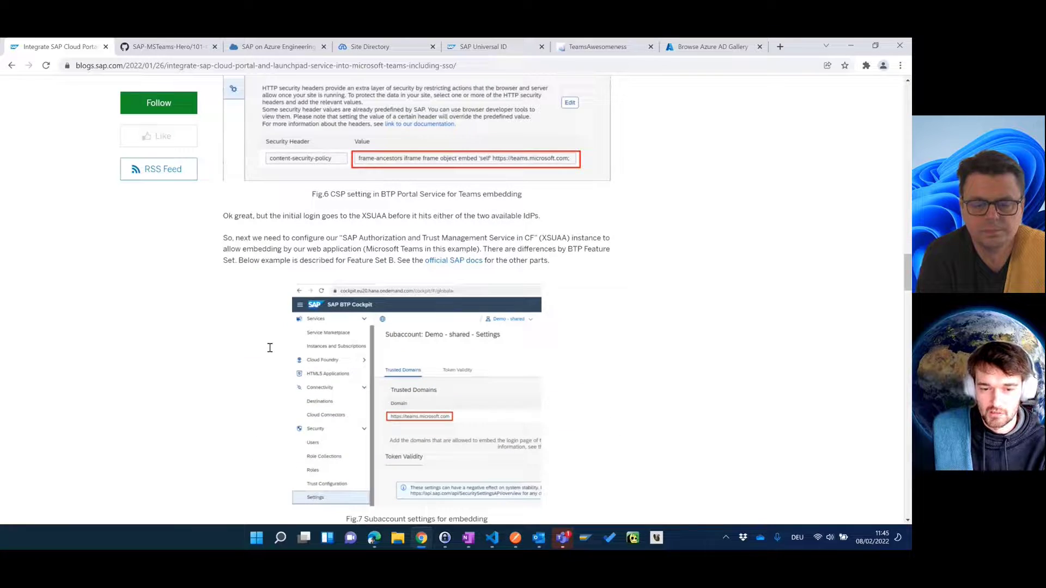
{"action": "scroll", "coordinate": [271, 351], "scroll_direction": "down", "scroll_amount": 1}
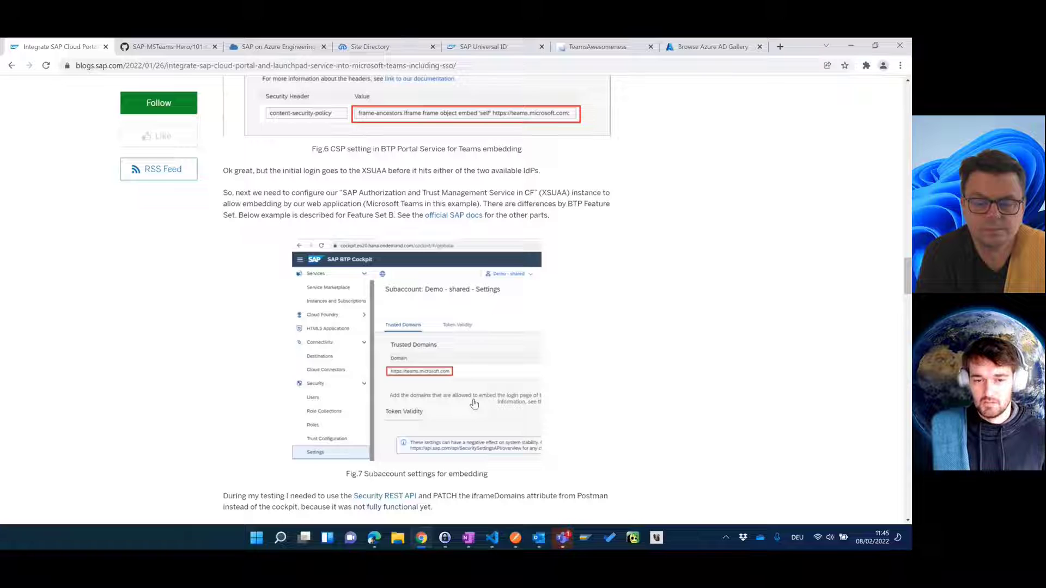
{"action": "left_click", "coordinate": [279, 52]}
Step: Open the Sandbox subaccount's Security > Settings, where Trusted Domains is empty, then switch to Postman
{"action": "scroll", "coordinate": [70, 381], "scroll_direction": "down", "scroll_amount": 2}
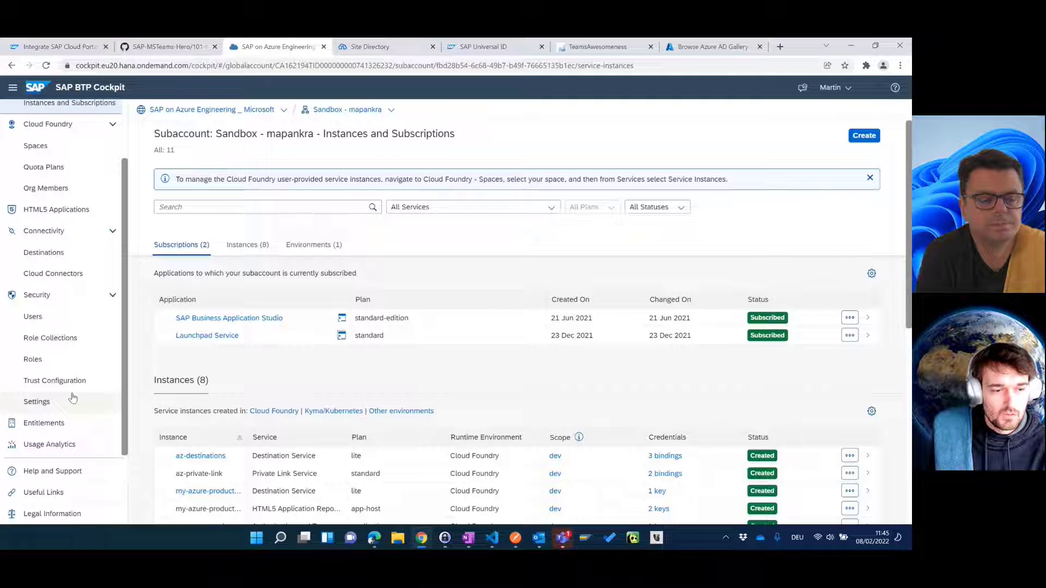
{"action": "left_click", "coordinate": [72, 399]}
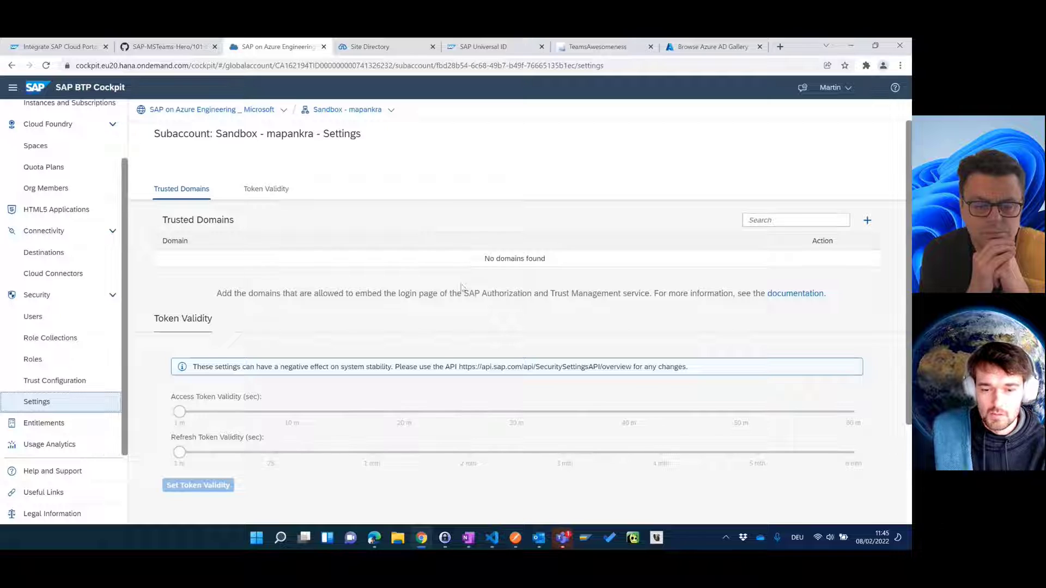
{"action": "left_click", "coordinate": [516, 538]}
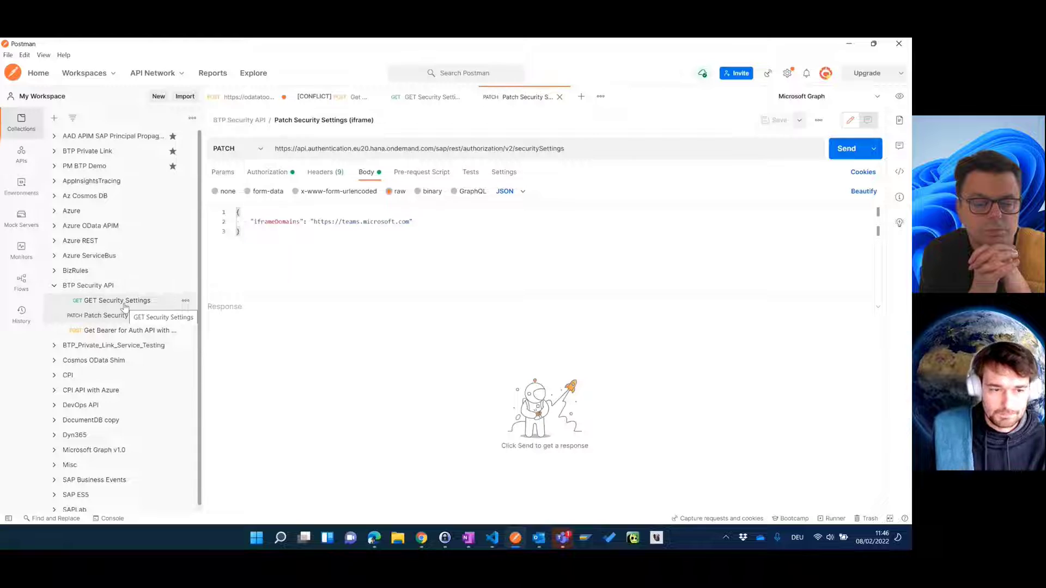
Step: Open the 'Get Bearer for Auth API with Service Key' request under BTP Security API
{"action": "left_click", "coordinate": [126, 334]}
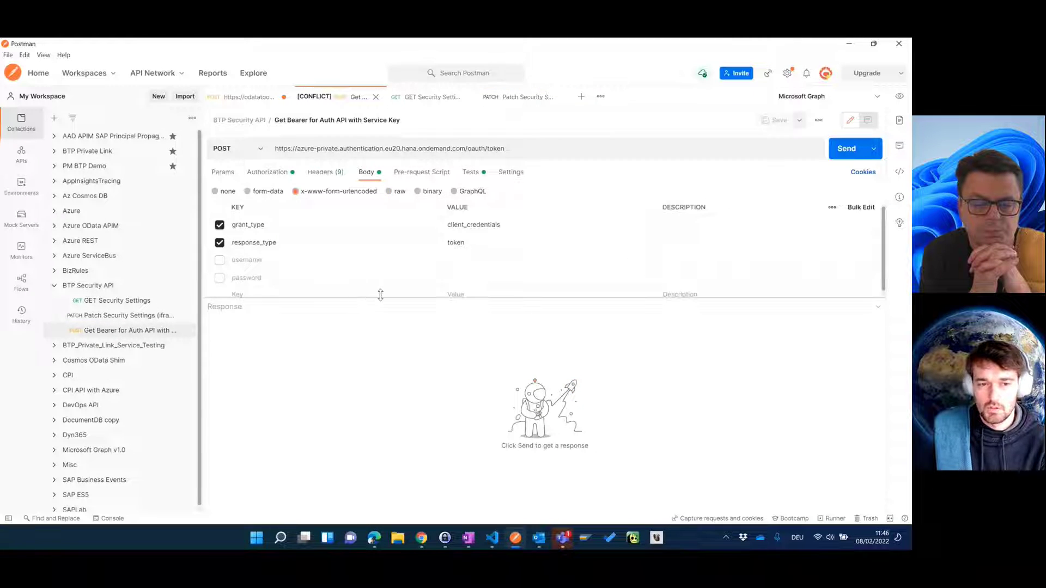